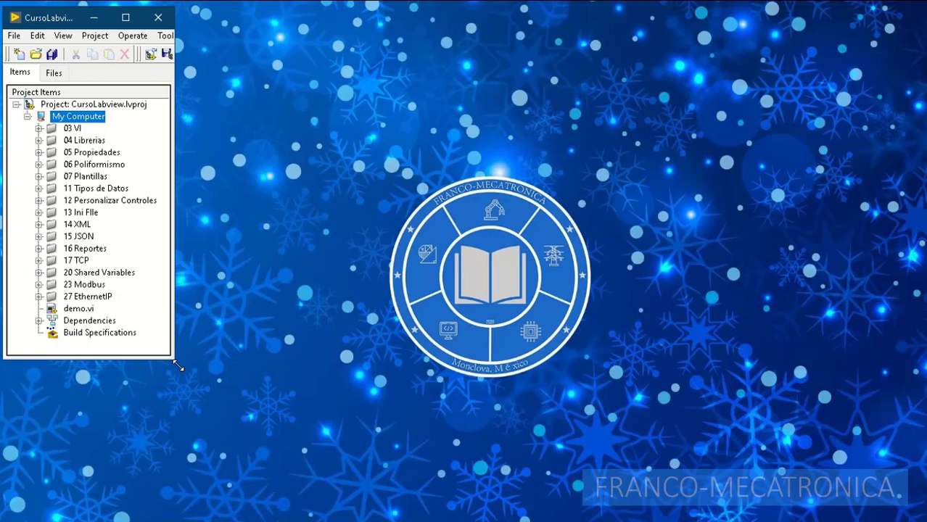
Step: Expand the 20 Shared Variables folder and review the bool, double and string variables in 20 Variables.lvlib
{"action": "left_click_drag", "start_coordinate": [178, 367], "coordinate": [198, 362]}
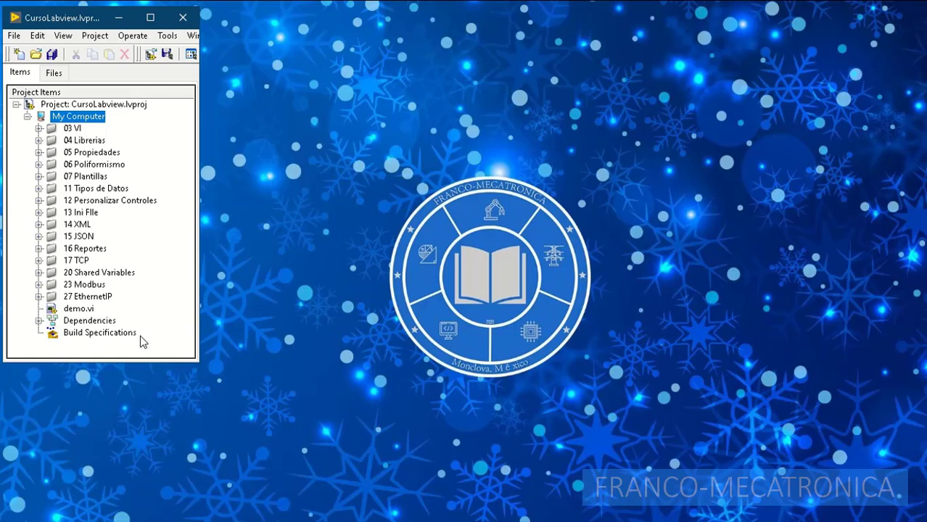
{"action": "left_click", "coordinate": [77, 275]}
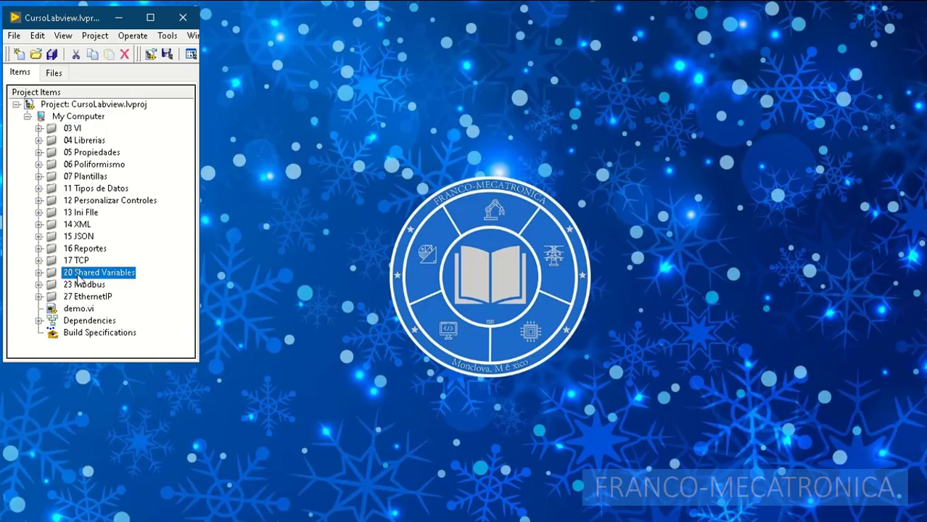
{"action": "left_click", "coordinate": [39, 272]}
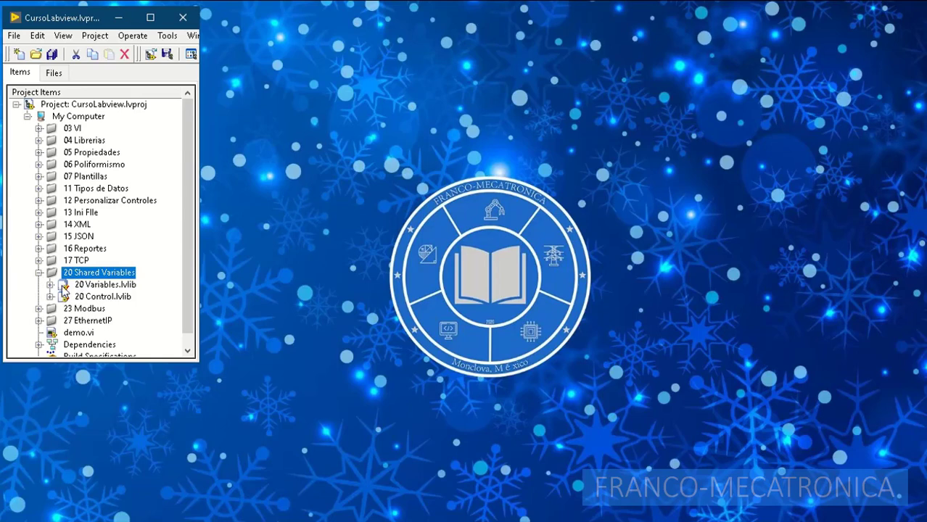
{"action": "left_click", "coordinate": [50, 284]}
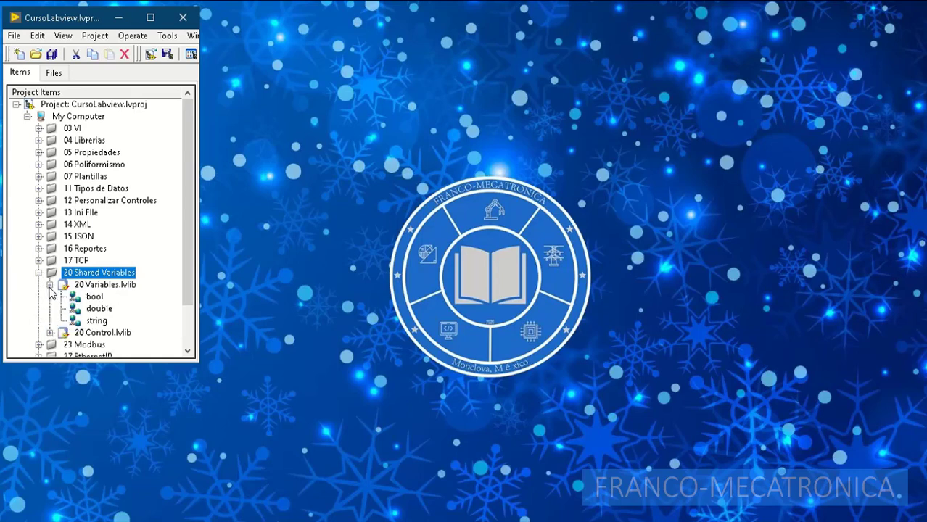
{"action": "left_click", "coordinate": [90, 285]}
{"action": "left_click", "coordinate": [93, 298]}
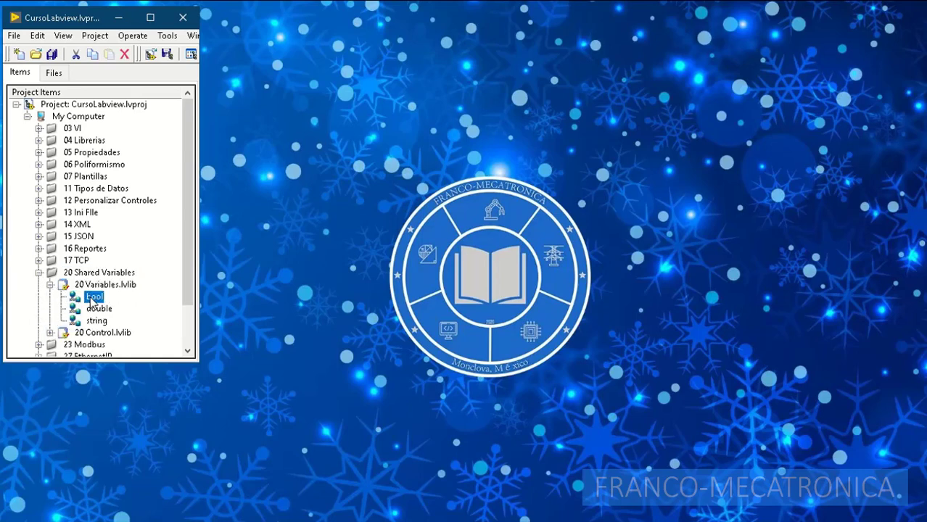
{"action": "left_click", "coordinate": [95, 310]}
{"action": "left_click", "coordinate": [96, 321]}
{"action": "left_click", "coordinate": [92, 298]}
{"action": "left_click", "coordinate": [97, 309]}
{"action": "left_click", "coordinate": [98, 321]}
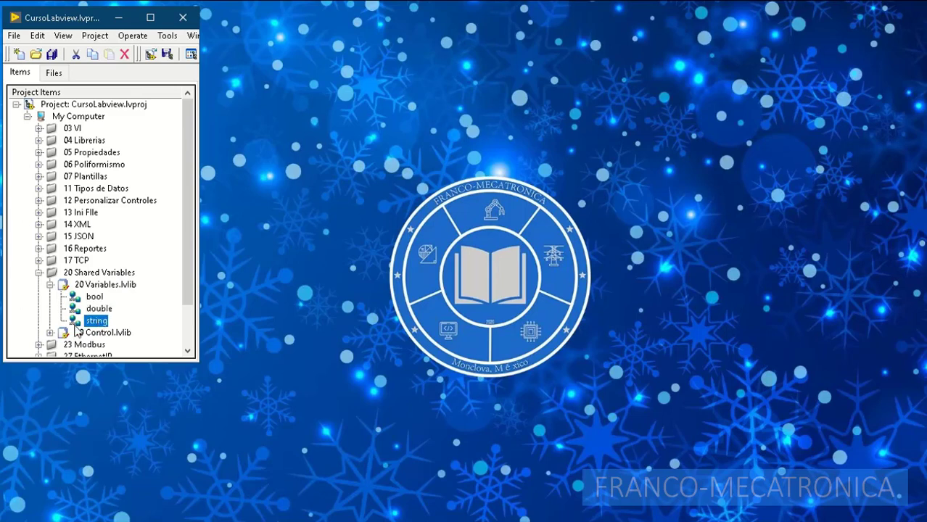
Step: Expand 20 Control.lvlib and open the front panels of maestro.vi and esclavo.vi
{"action": "left_click", "coordinate": [50, 332]}
{"action": "scroll", "coordinate": [91, 308], "scroll_direction": "down", "scroll_amount": 2}
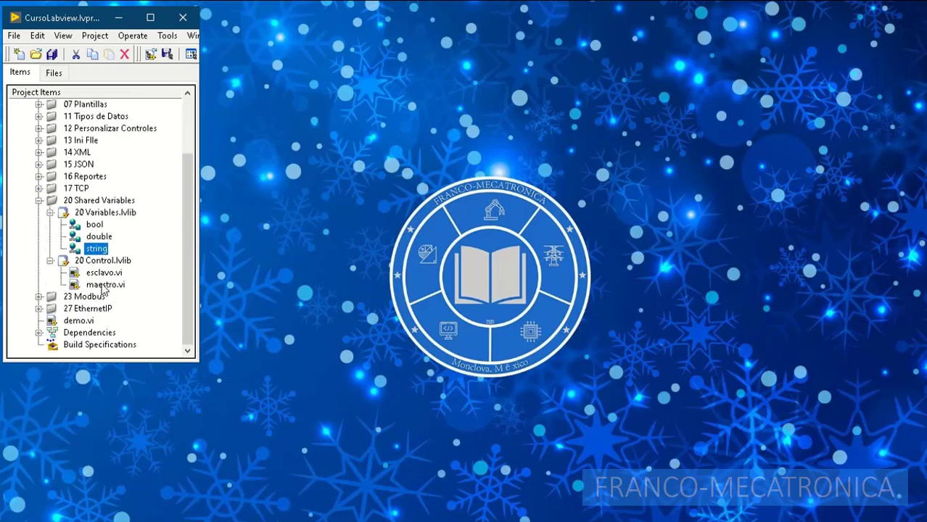
{"action": "double_click", "coordinate": [105, 284]}
{"action": "double_click", "coordinate": [104, 272]}
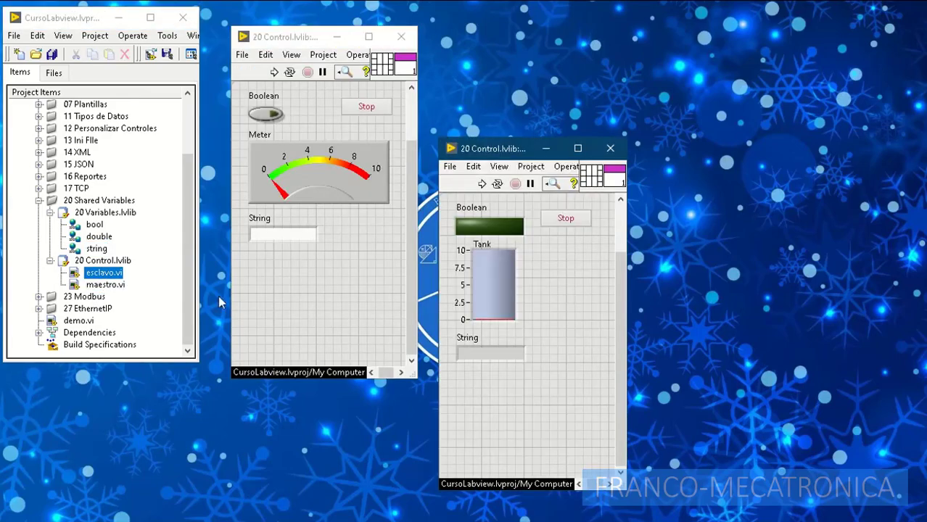
Step: Place the esclavo.vi panel beside maestro.vi and run both VIs
{"action": "left_click_drag", "start_coordinate": [484, 152], "coordinate": [470, 47]}
{"action": "left_click", "coordinate": [274, 71]}
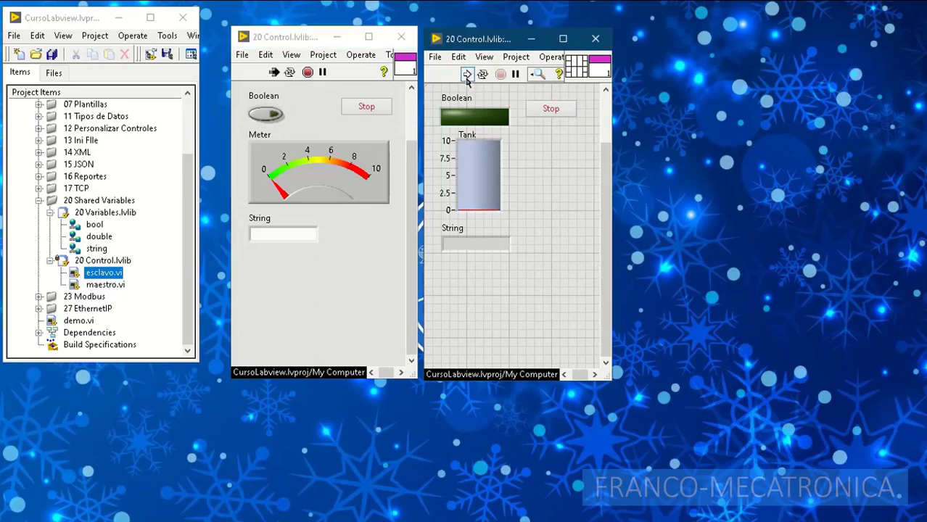
{"action": "left_click", "coordinate": [467, 75]}
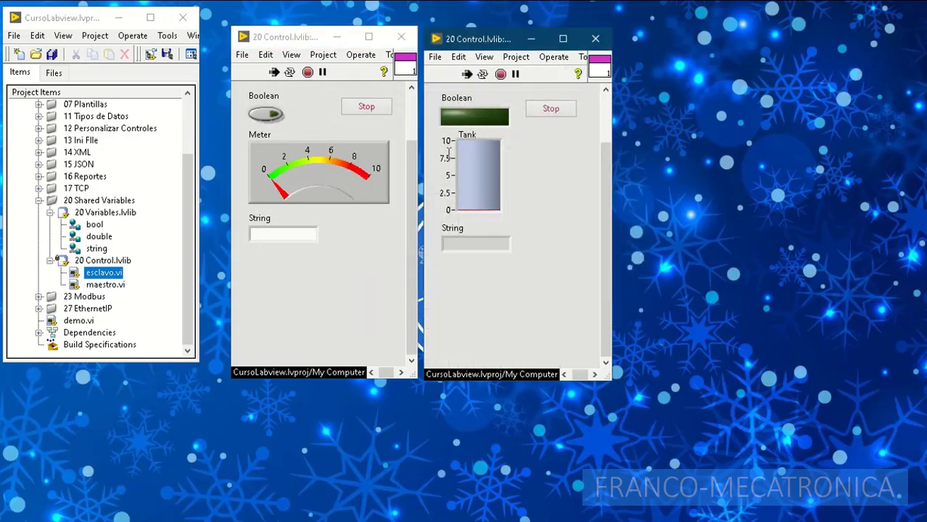
Step: In the maestro panel, turn the Boolean on, set the Meter to about 6.5 and enter dsfsd as the String
{"action": "left_click", "coordinate": [263, 116]}
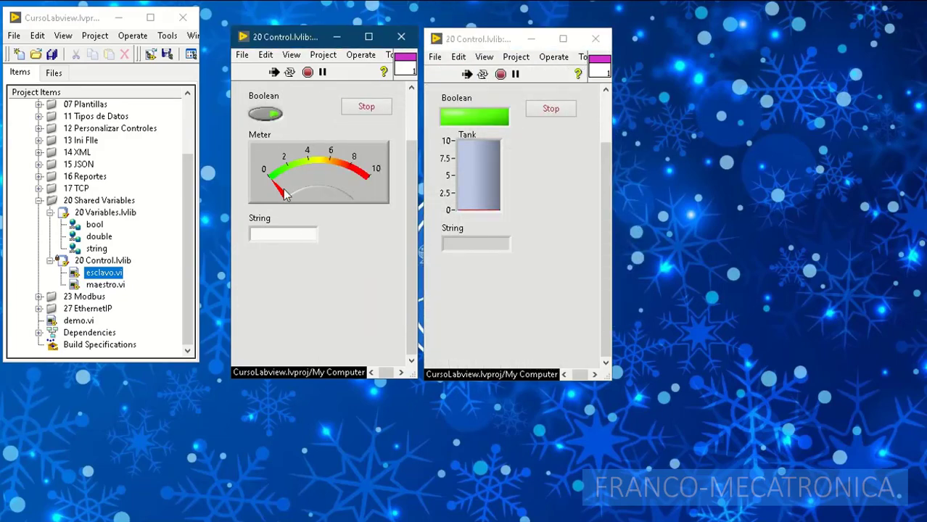
{"action": "left_click_drag", "start_coordinate": [285, 194], "coordinate": [335, 164]}
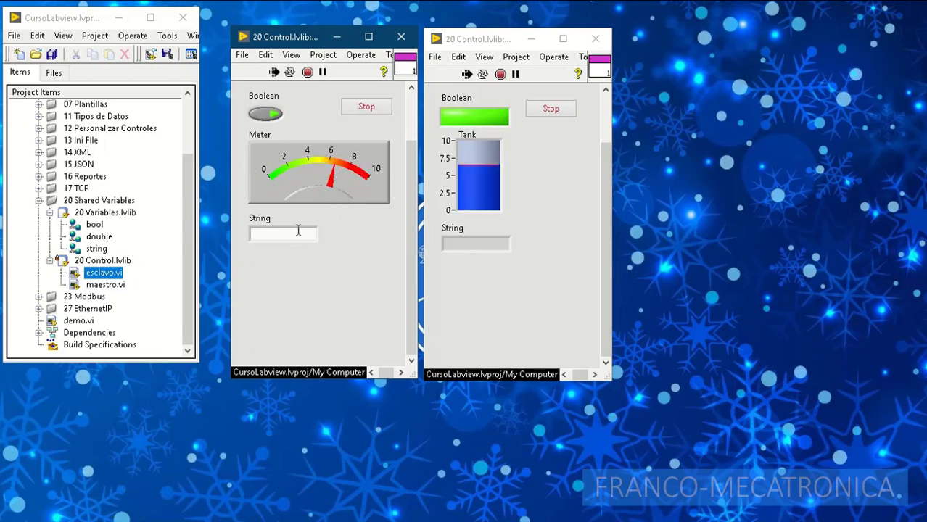
{"action": "left_click", "coordinate": [298, 232]}
{"action": "type", "text": "dsfsd"}
{"action": "left_click", "coordinate": [307, 271]}
Step: In the maestro panel, turn the Boolean off, set the Meter to about 6 and change the String to 1234
{"action": "left_click", "coordinate": [267, 113]}
{"action": "mouse_move", "coordinate": [312, 171]}
{"action": "left_mouse_down"}
{"action": "mouse_move", "coordinate": [331, 174]}
{"action": "mouse_move", "coordinate": [274, 180]}
{"action": "mouse_move", "coordinate": [328, 178]}
{"action": "left_mouse_up"}
{"action": "left_click", "coordinate": [272, 233]}
{"action": "double_click", "coordinate": [273, 234]}
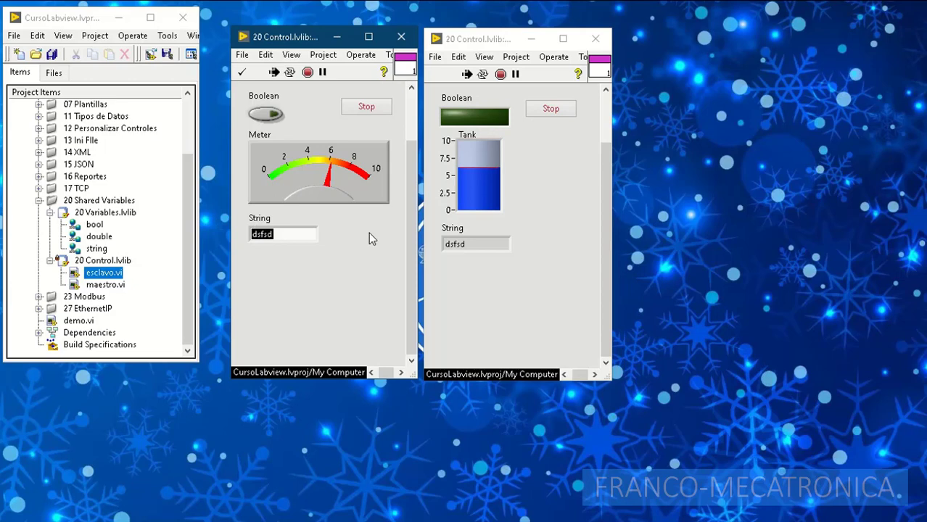
{"action": "double_click", "coordinate": [300, 234]}
{"action": "type", "text": "1234"}
{"action": "left_click", "coordinate": [256, 249]}
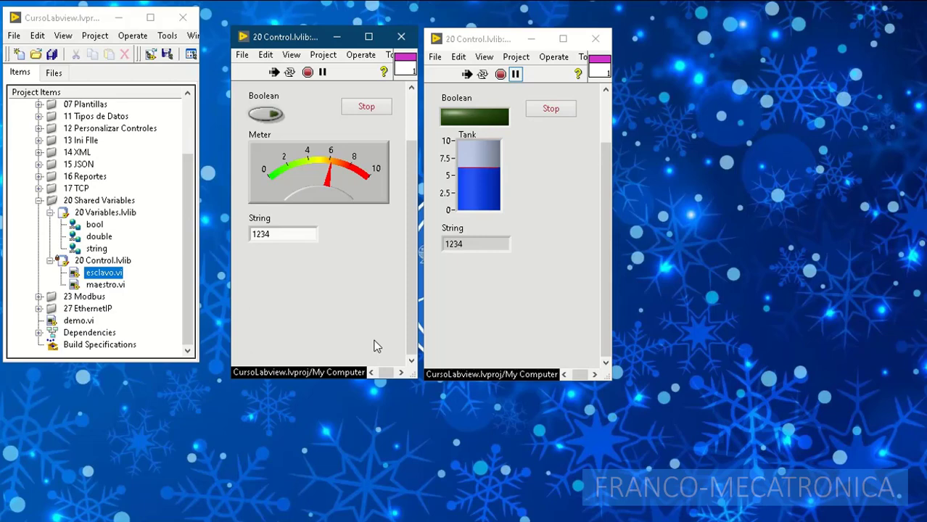
Step: Find and launch NI Distributed System Manager 2020
{"action": "key", "text": "super"}
{"action": "type", "text": "ni dist"}
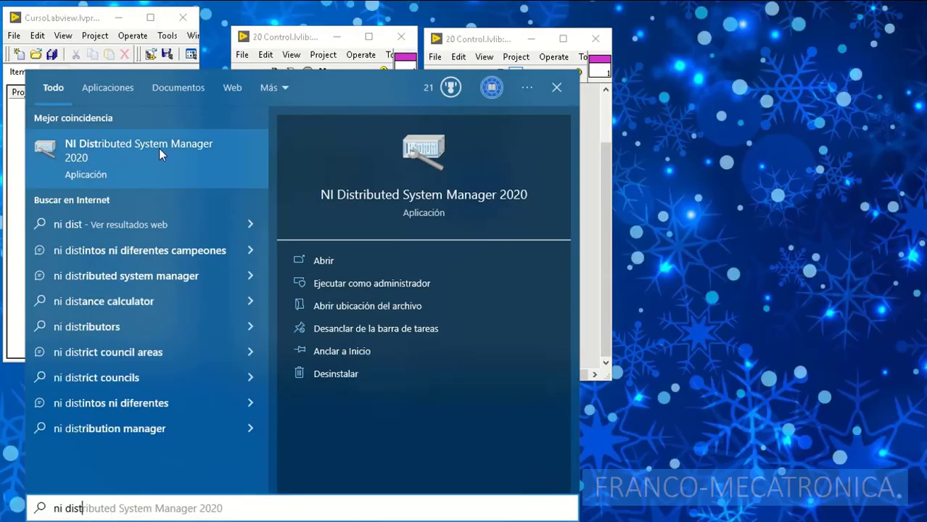
{"action": "left_click", "coordinate": [112, 156]}
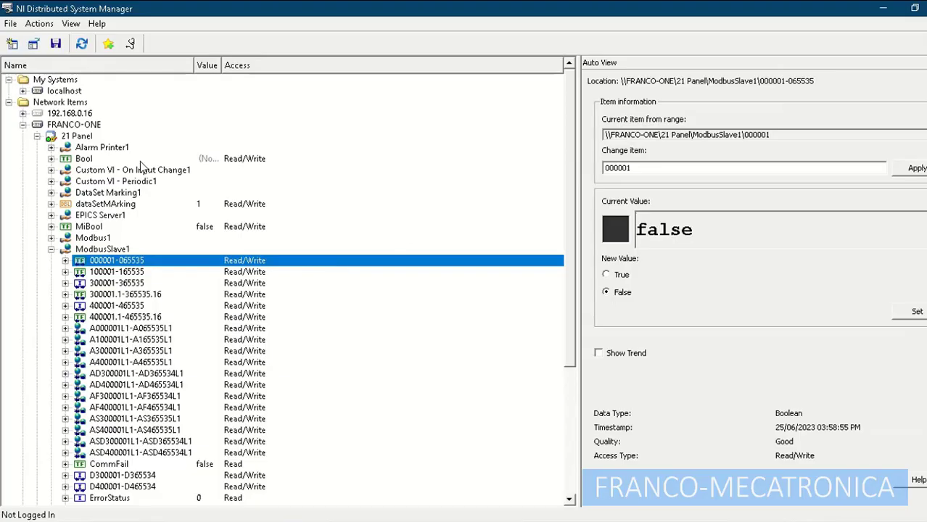
Step: Collapse the My Systems and Network Items trees, then restore the window to a smaller size and move it clear of the project window
{"action": "left_click", "coordinate": [22, 125]}
{"action": "left_click", "coordinate": [9, 102]}
{"action": "left_click", "coordinate": [9, 79]}
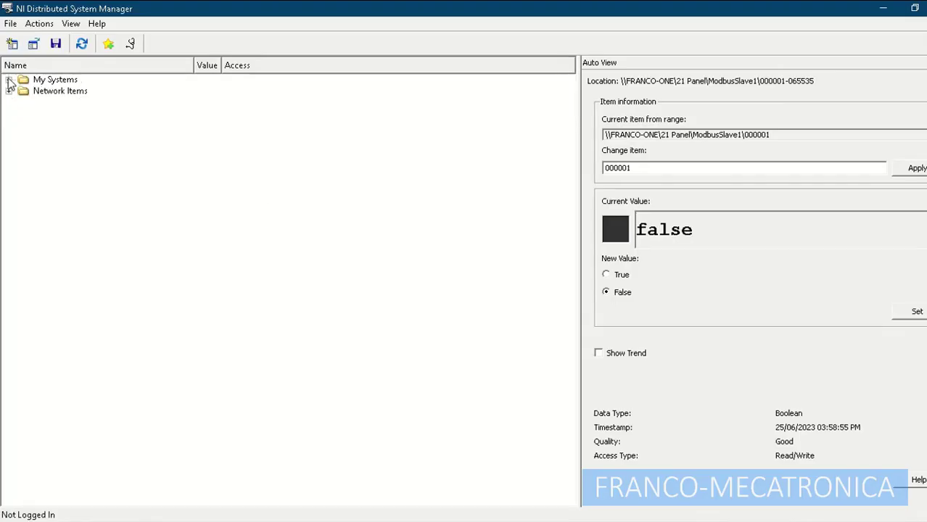
{"action": "left_click", "coordinate": [914, 8]}
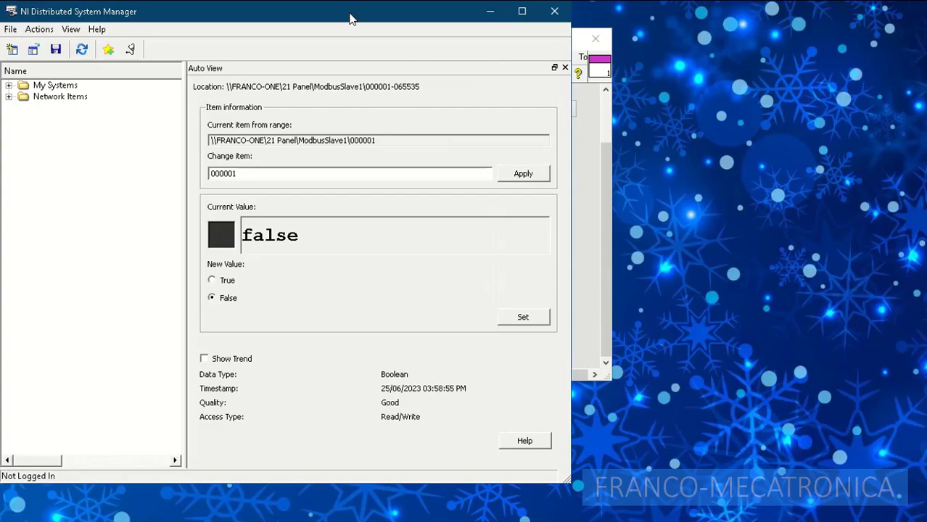
{"action": "left_click_drag", "start_coordinate": [347, 17], "coordinate": [718, 45]}
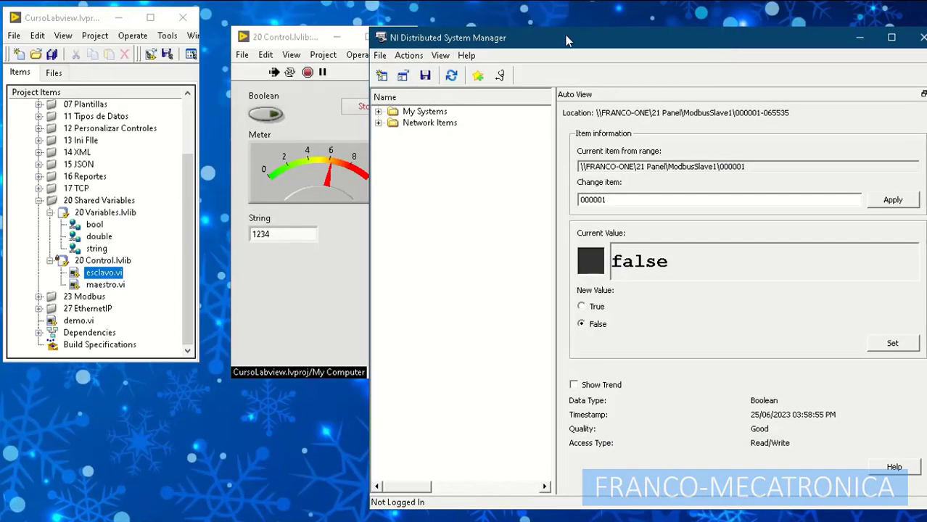
{"action": "mouse_move", "coordinate": [620, 48]}
{"action": "left_mouse_down"}
{"action": "mouse_move", "coordinate": [593, 48]}
{"action": "mouse_move", "coordinate": [622, 52]}
{"action": "left_mouse_up"}
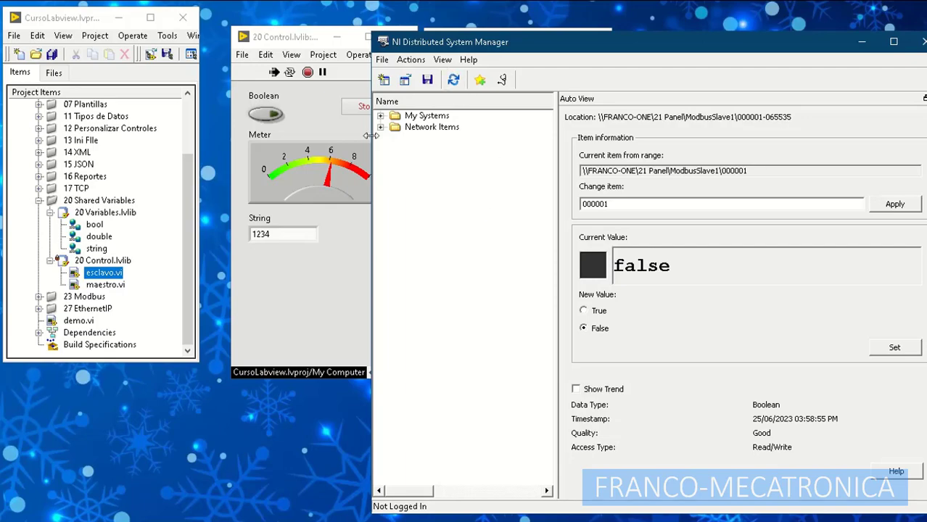
Step: Expand My Systems and localhost to list the deployed shared variable libraries
{"action": "left_click", "coordinate": [382, 116]}
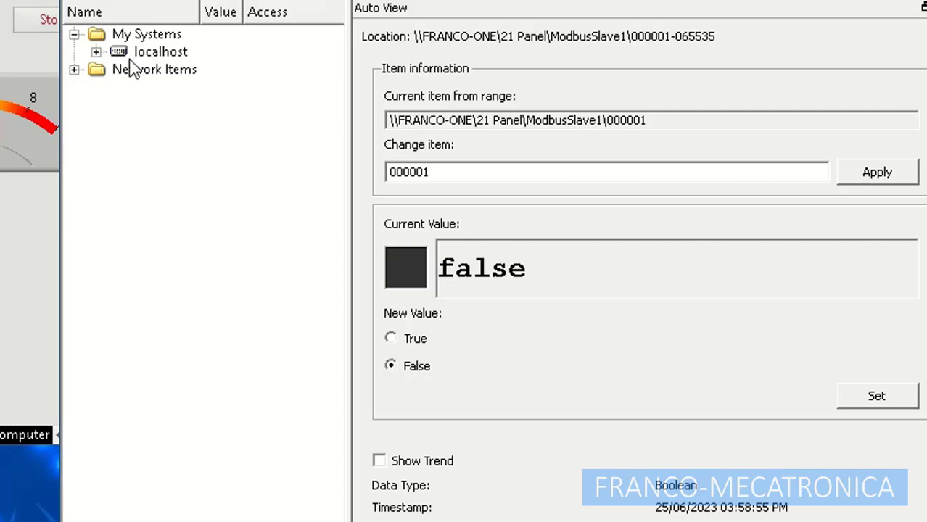
{"action": "left_click", "coordinate": [97, 52]}
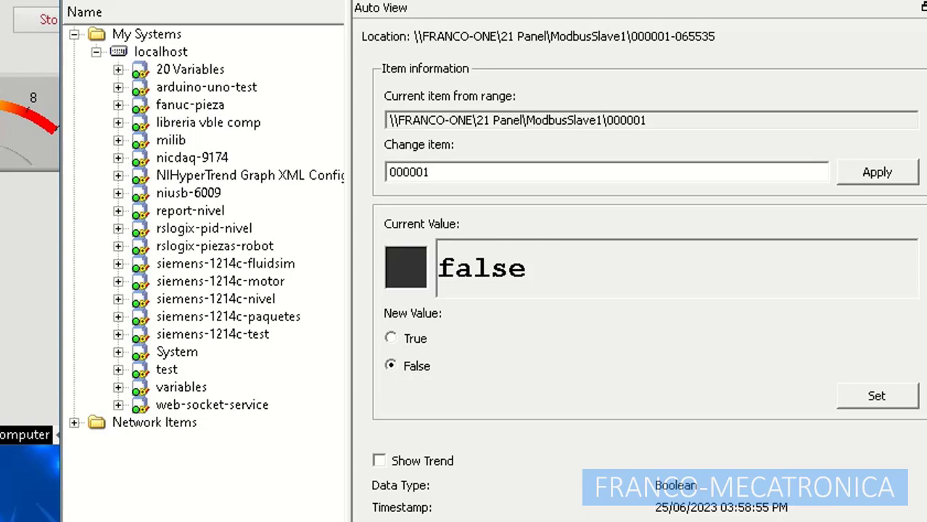
{"action": "left_click", "coordinate": [44, 2]}
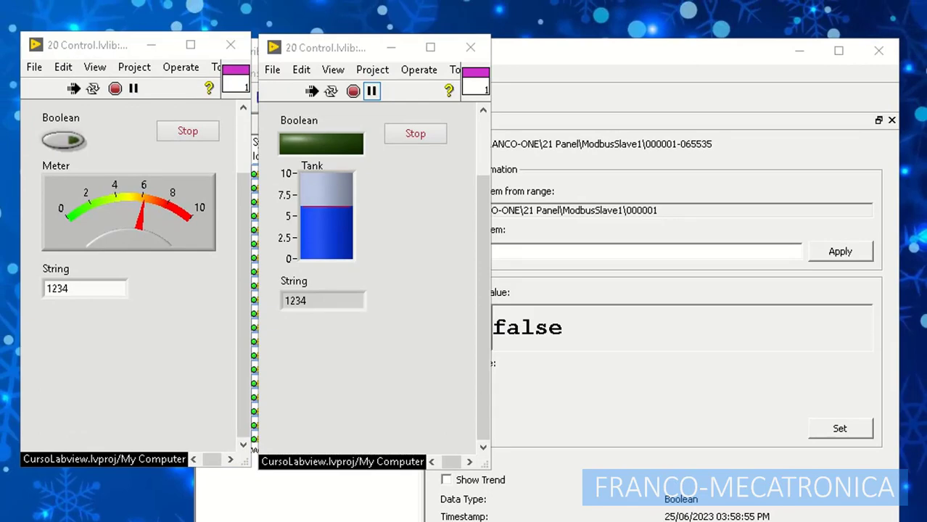
{"action": "left_click", "coordinate": [586, 78]}
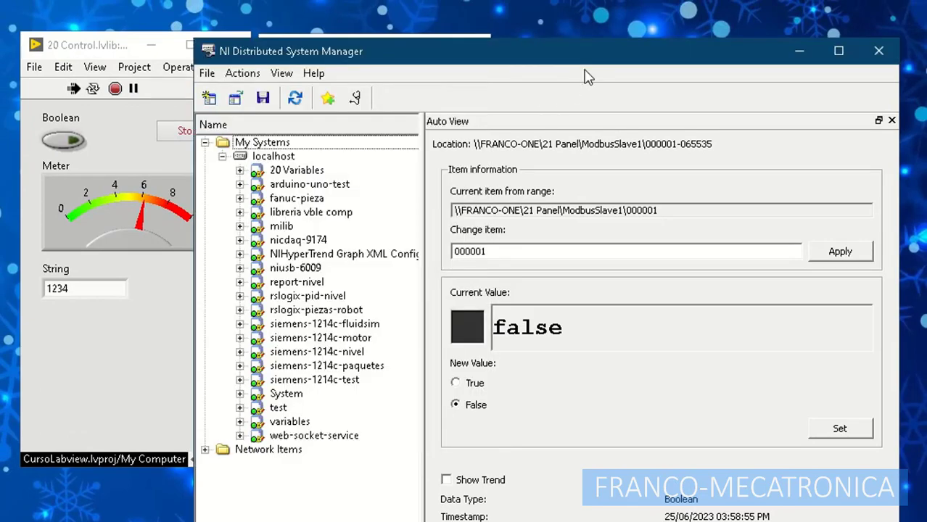
Step: Expand the 20 Variables library under localhost and display its bool variable
{"action": "left_click", "coordinate": [280, 173]}
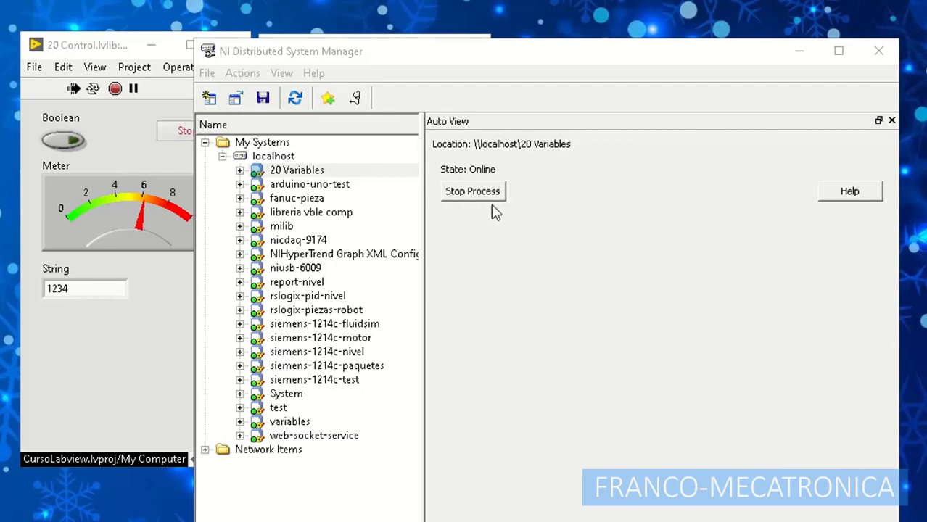
{"action": "left_click", "coordinate": [240, 171]}
{"action": "left_click", "coordinate": [240, 171]}
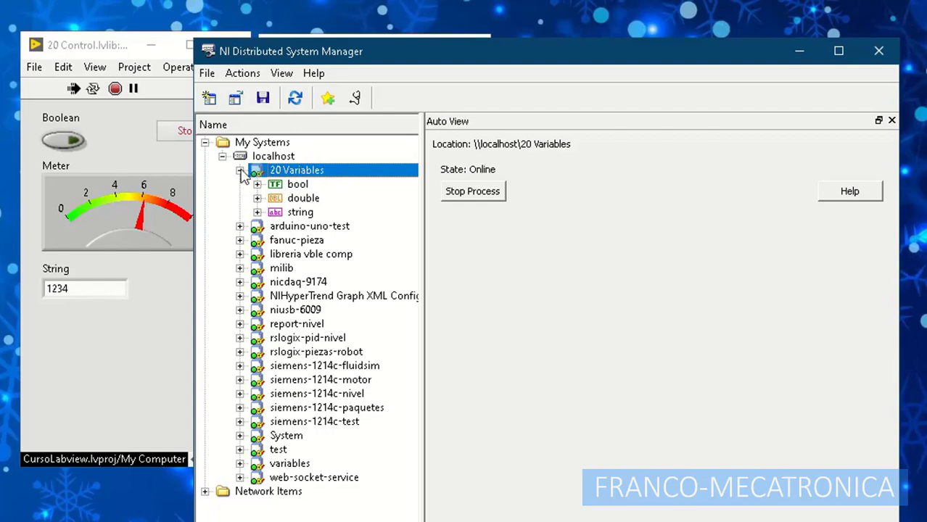
{"action": "left_click", "coordinate": [296, 186]}
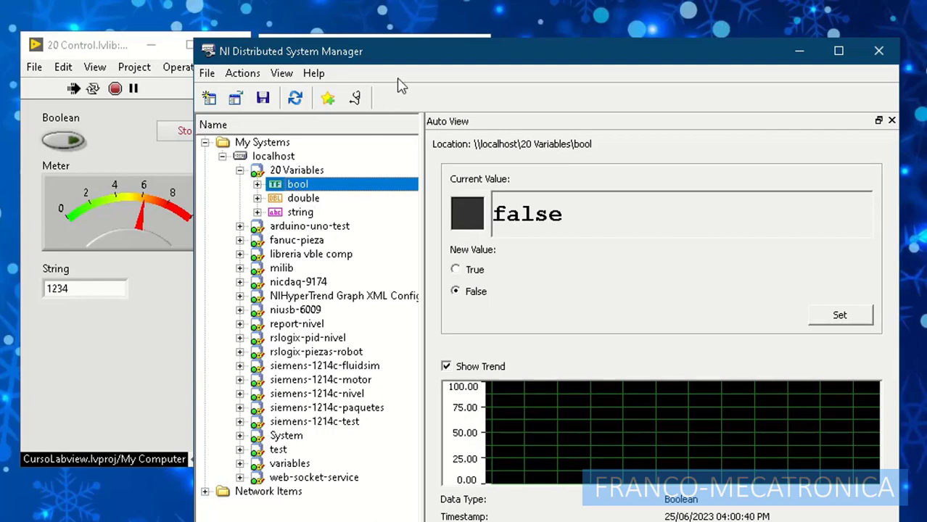
Step: Uncover the maestro panel and switch its Boolean on and off while monitoring the bool variable's value and trend
{"action": "left_click_drag", "start_coordinate": [436, 51], "coordinate": [493, 40]}
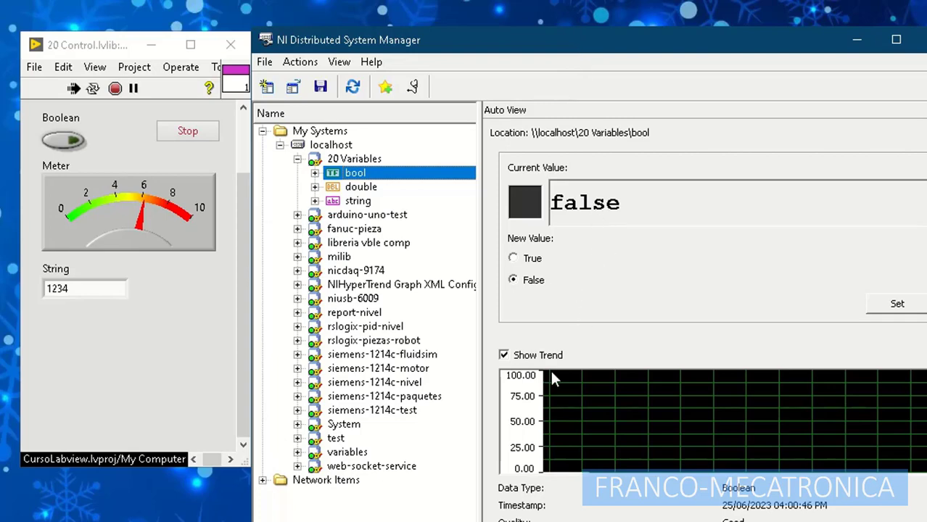
{"action": "left_click", "coordinate": [93, 54]}
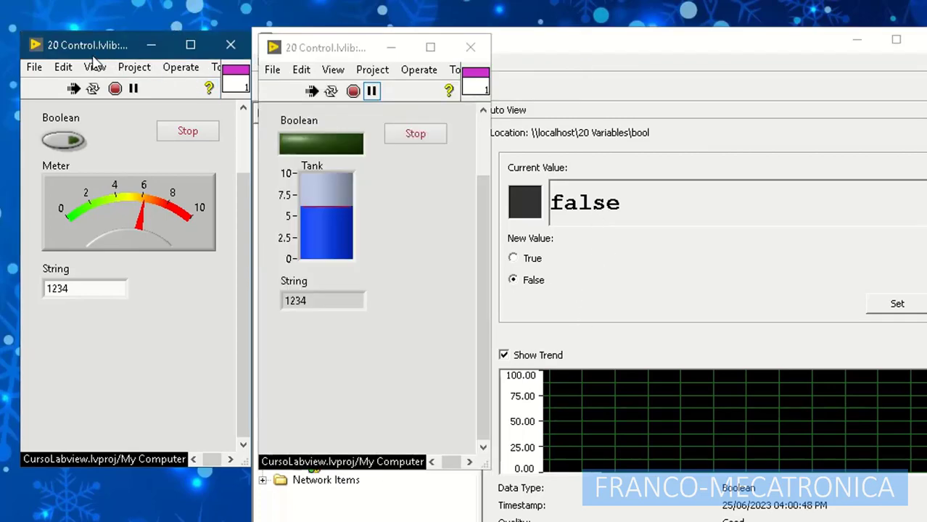
{"action": "left_click", "coordinate": [65, 145]}
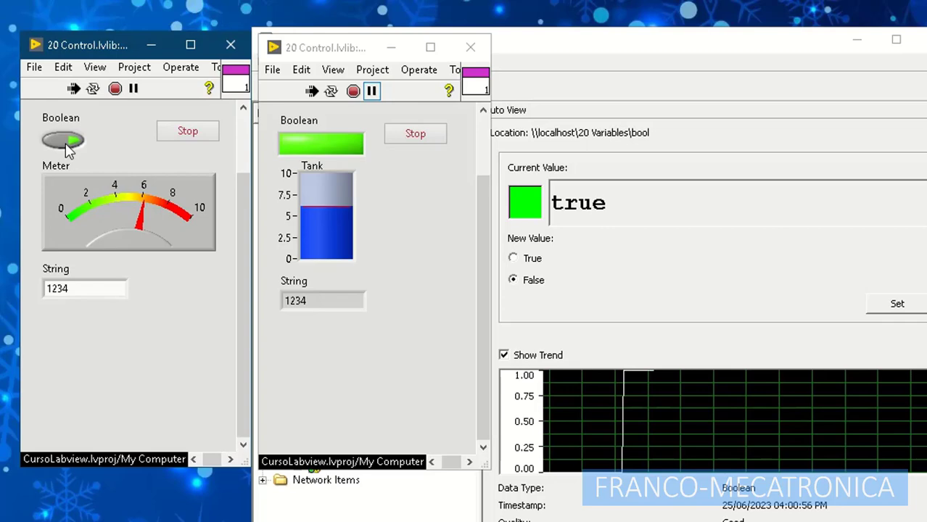
{"action": "left_click", "coordinate": [69, 147]}
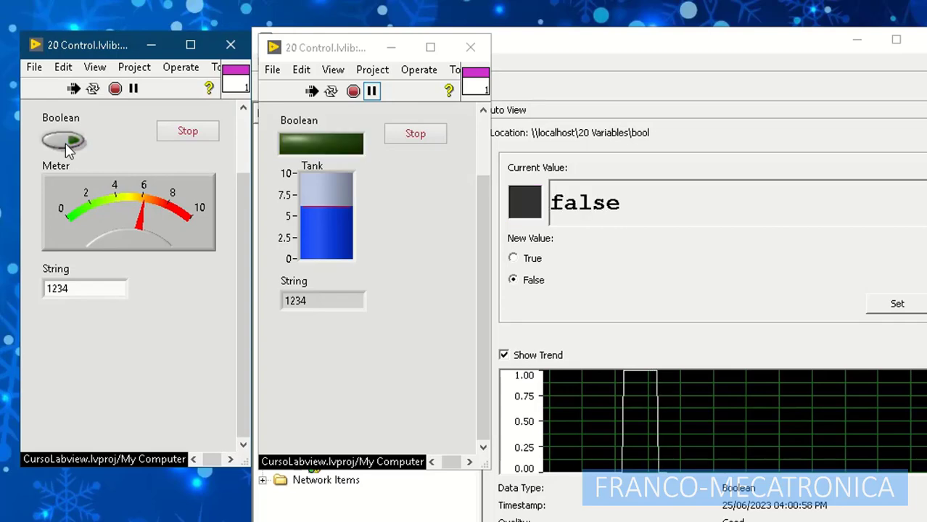
Step: Return to NI Distributed System Manager and try to write True to the bool variable while the maestro VI is running
{"action": "left_click", "coordinate": [690, 356]}
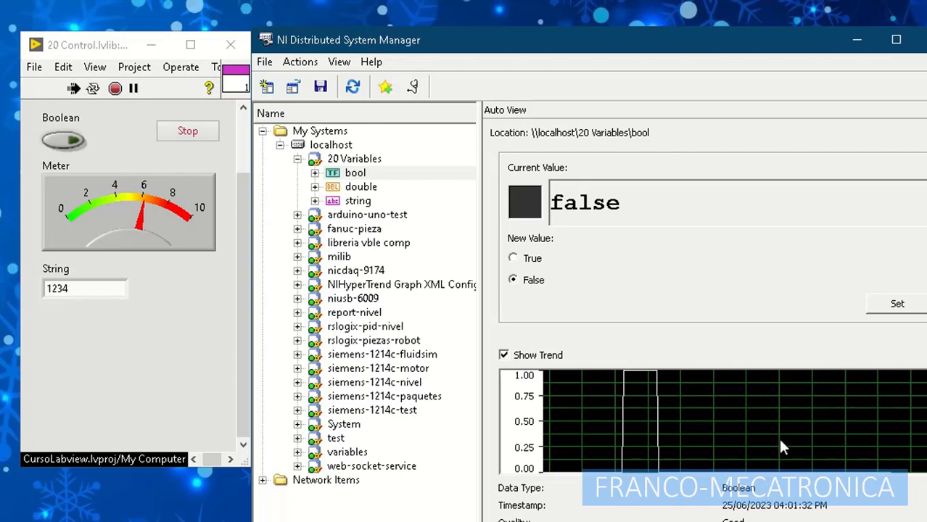
{"action": "left_click", "coordinate": [99, 50]}
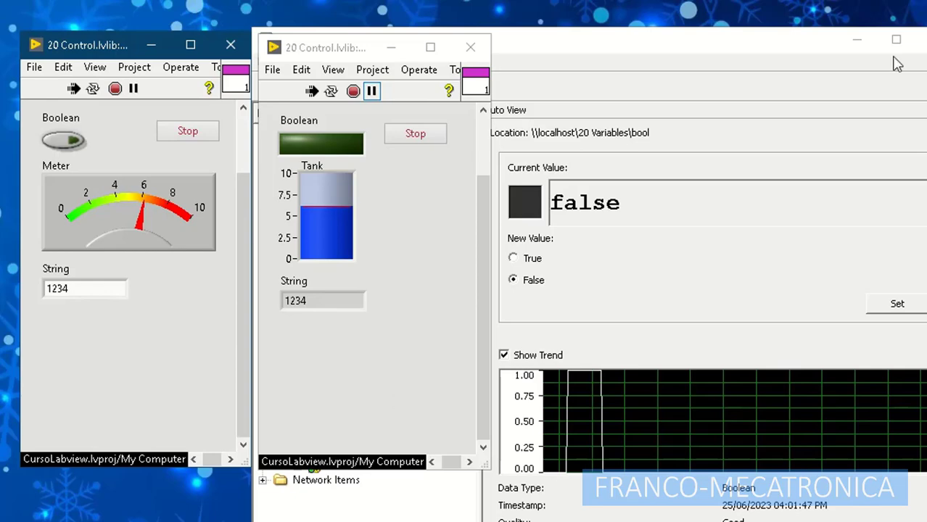
{"action": "left_click", "coordinate": [732, 62]}
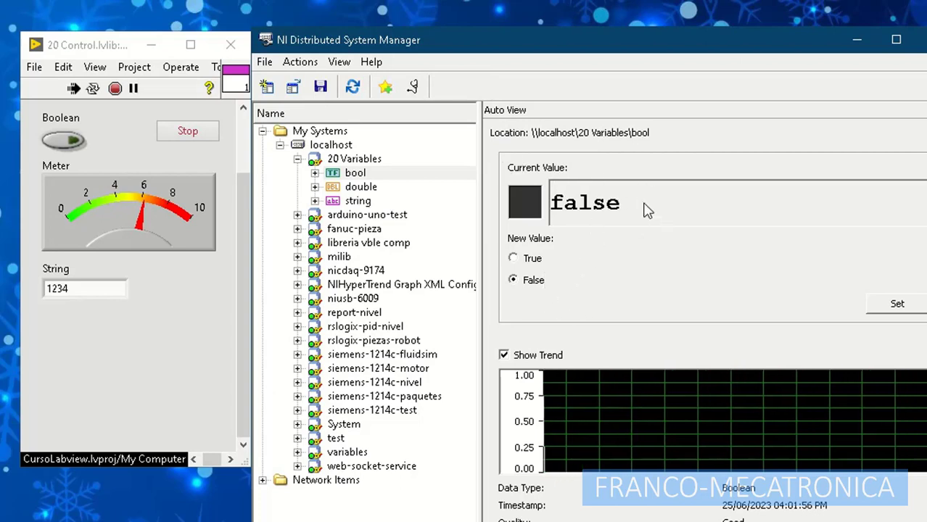
{"action": "left_click", "coordinate": [514, 260]}
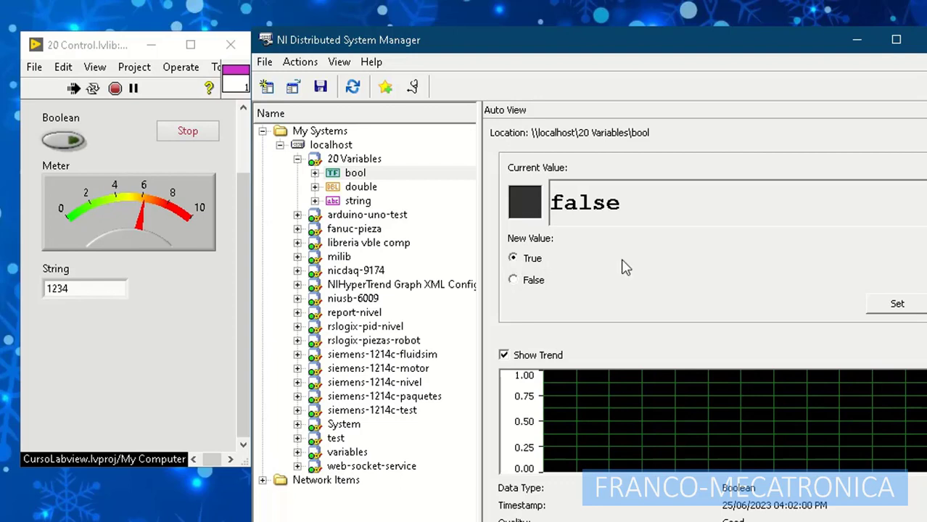
{"action": "left_click", "coordinate": [904, 311]}
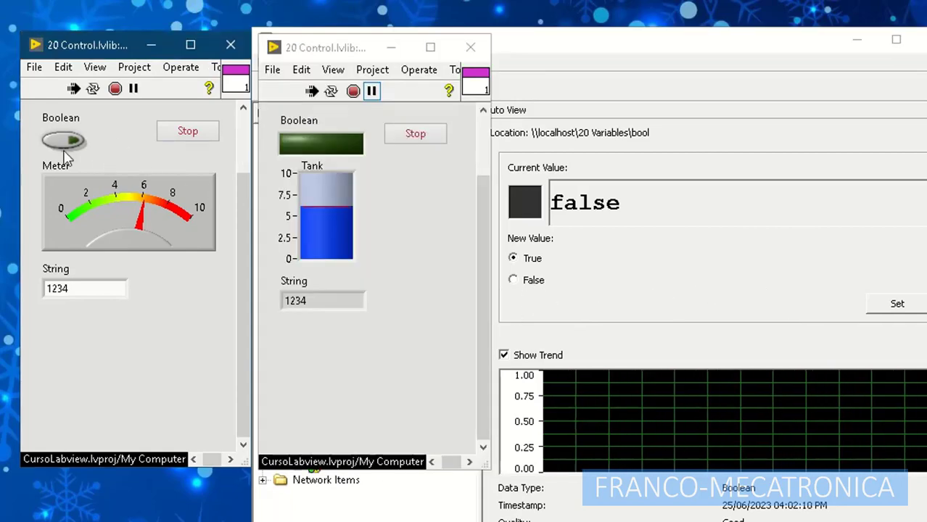
Step: Stop the maestro VI and write True to the bool variable from NI Distributed System Manager
{"action": "left_click", "coordinate": [185, 133]}
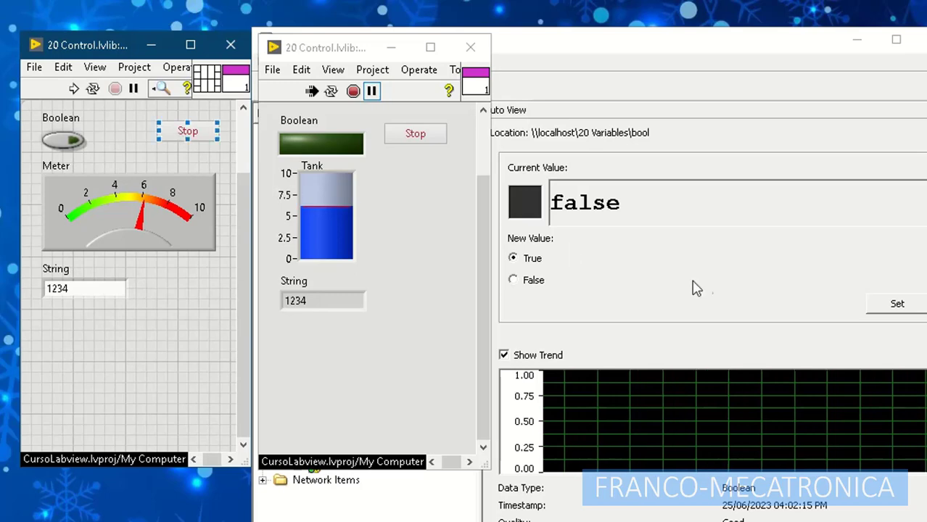
{"action": "left_click", "coordinate": [711, 291]}
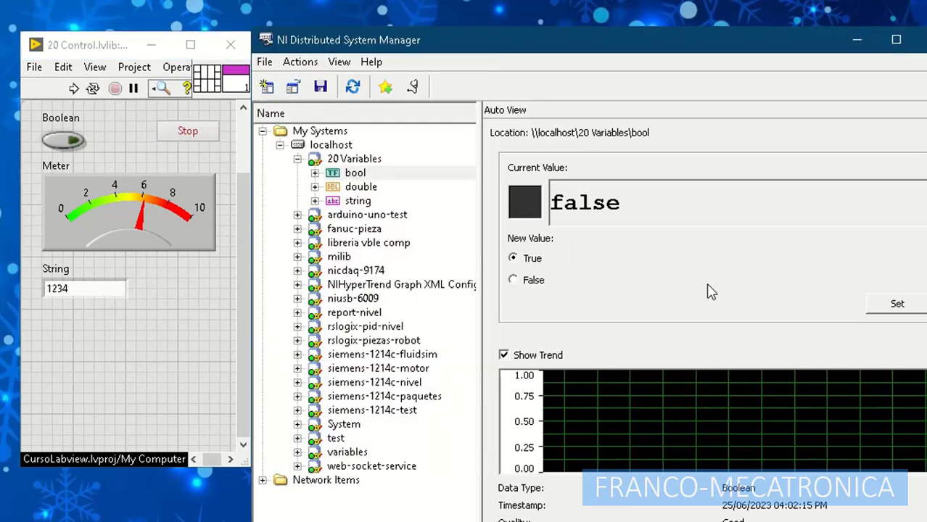
{"action": "left_click", "coordinate": [881, 309]}
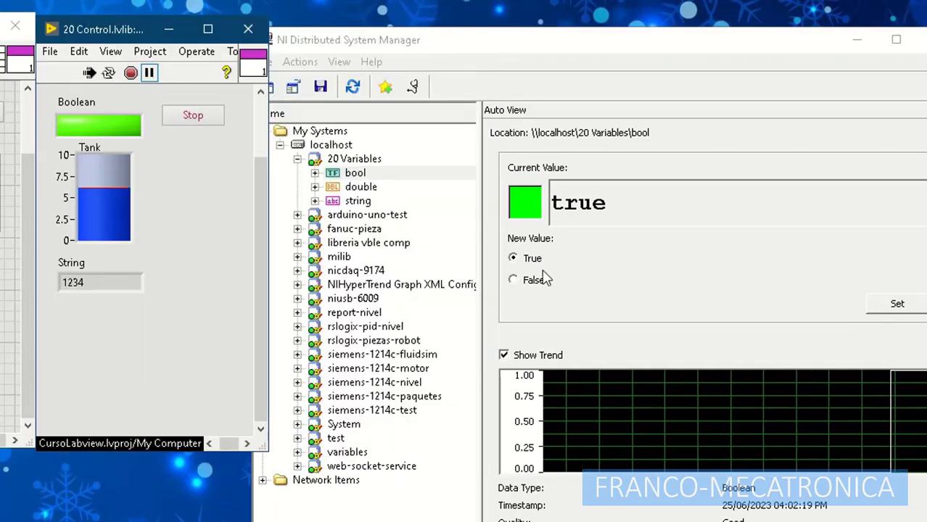
Step: Write False and then True to the bool variable while watching the slave panel's Boolean indicator
{"action": "left_click", "coordinate": [522, 282]}
{"action": "left_click", "coordinate": [897, 305]}
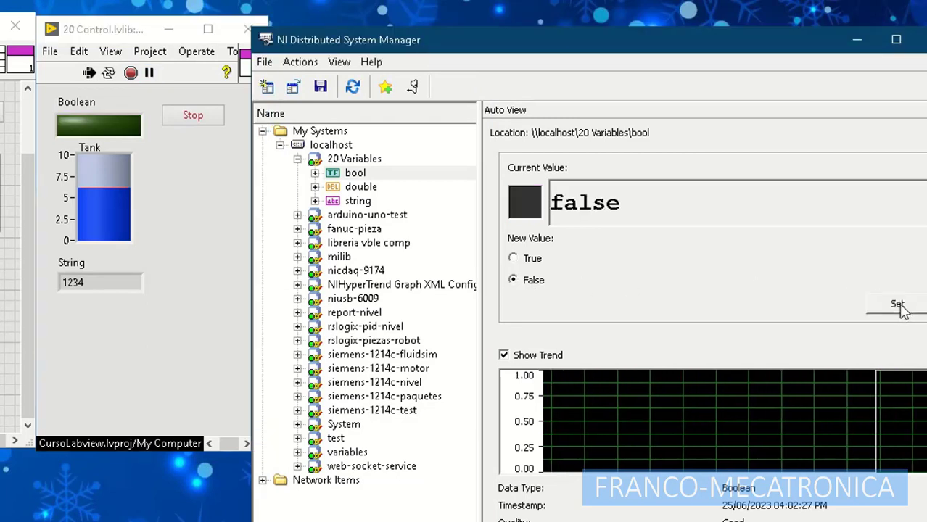
{"action": "left_click", "coordinate": [515, 259]}
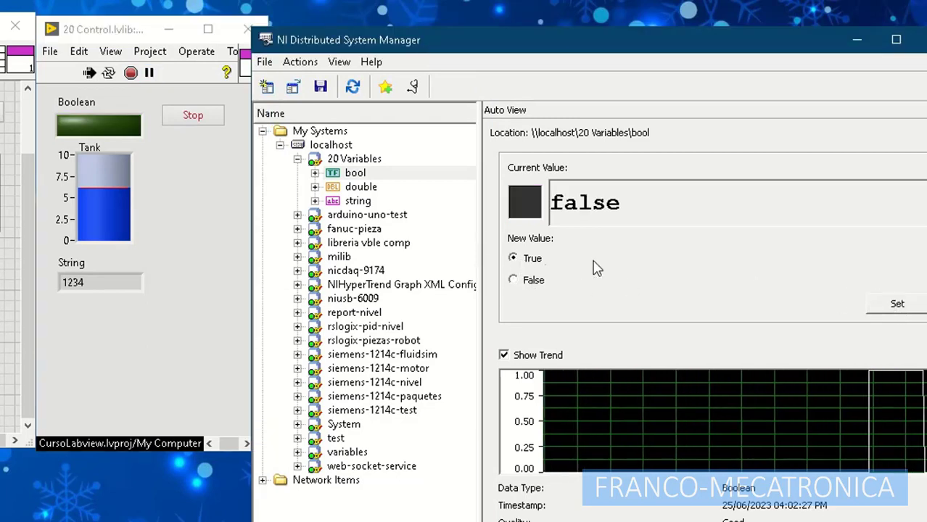
{"action": "left_click", "coordinate": [899, 305]}
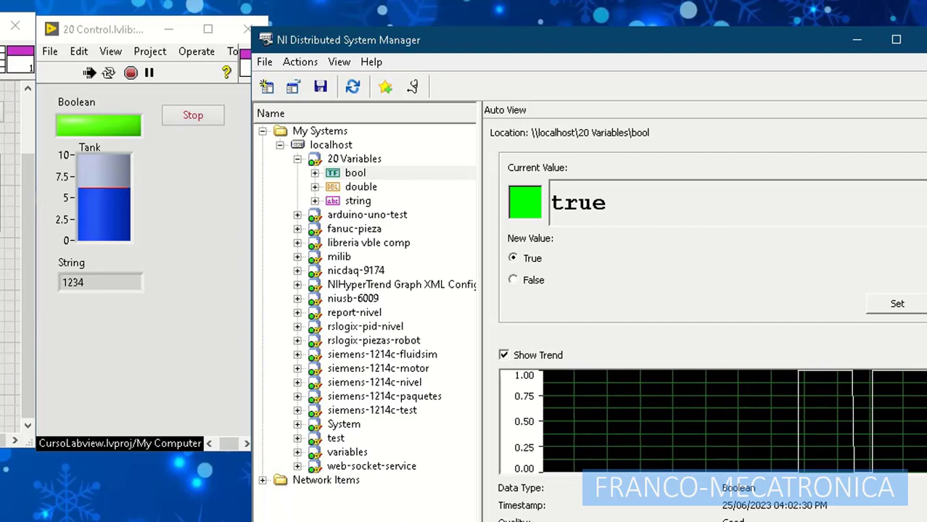
Step: Close the maestro panel and arrange the esclavo panel and NI Distributed System Manager side by side
{"action": "key", "text": "alt+Tab"}
{"action": "left_click", "coordinate": [16, 26]}
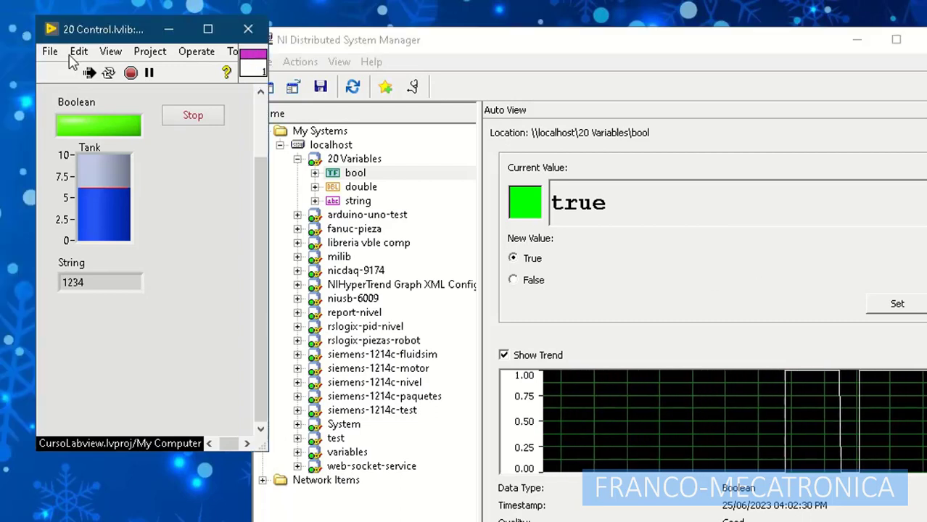
{"action": "mouse_move", "coordinate": [106, 37]}
{"action": "left_mouse_down"}
{"action": "mouse_move", "coordinate": [66, 32]}
{"action": "mouse_move", "coordinate": [106, 41]}
{"action": "left_mouse_up"}
{"action": "left_click", "coordinate": [533, 56]}
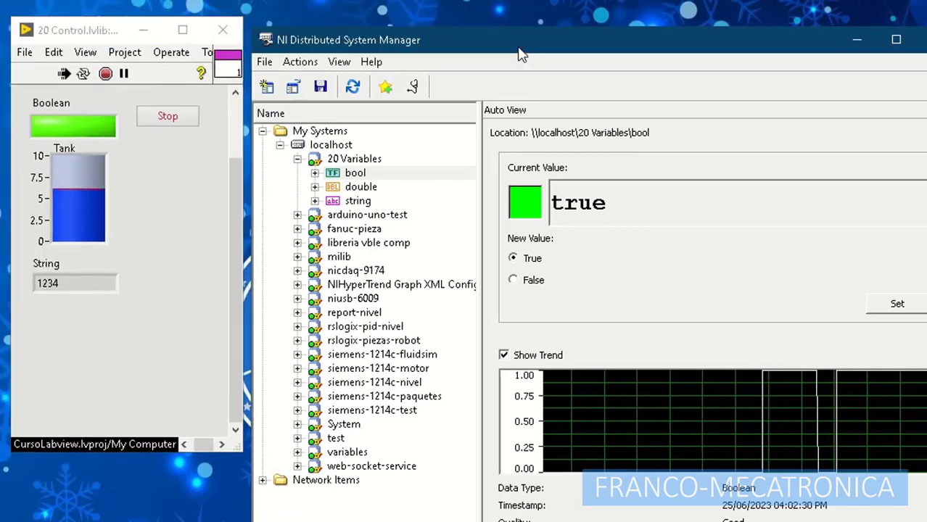
{"action": "left_click_drag", "start_coordinate": [520, 53], "coordinate": [517, 47]}
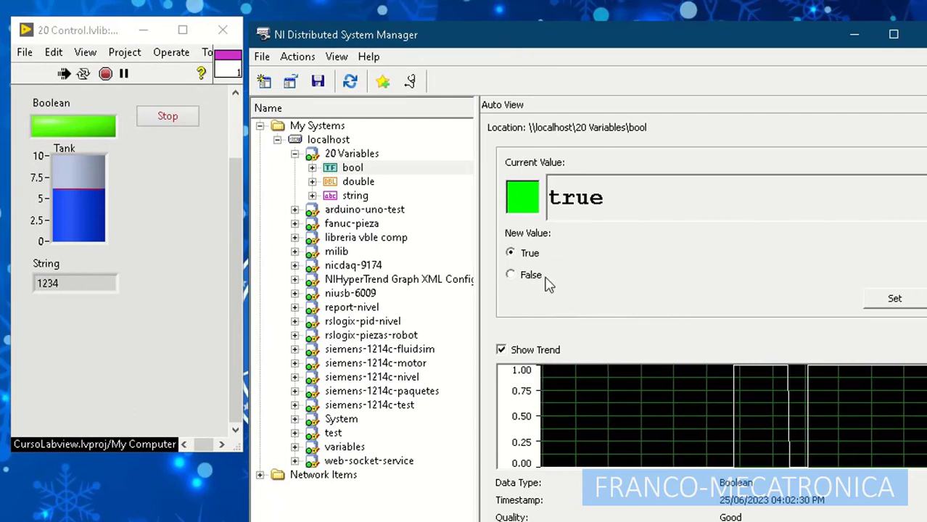
Step: Alternate the bool variable between False and True several times, ending on True, to exercise the slave's Boolean indicator
{"action": "left_click", "coordinate": [522, 280]}
{"action": "left_click", "coordinate": [874, 300]}
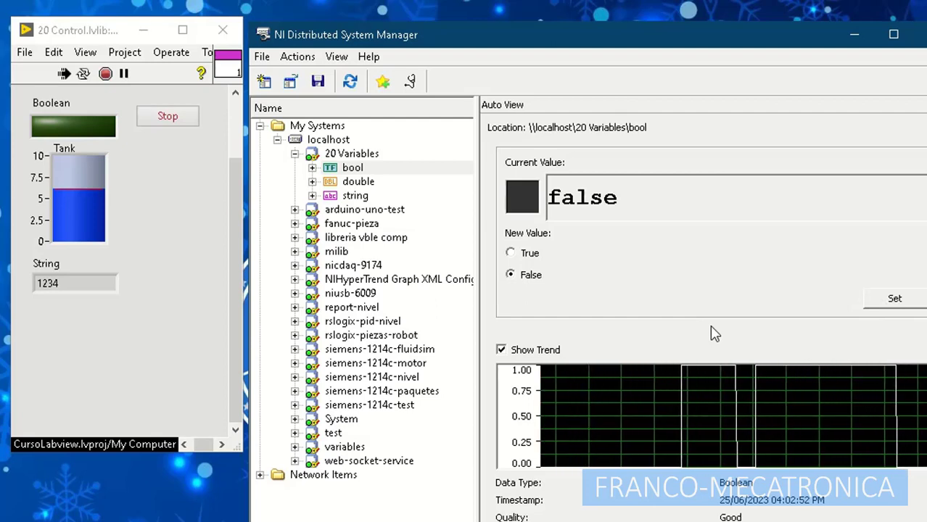
{"action": "left_click", "coordinate": [524, 254]}
{"action": "left_click", "coordinate": [886, 298]}
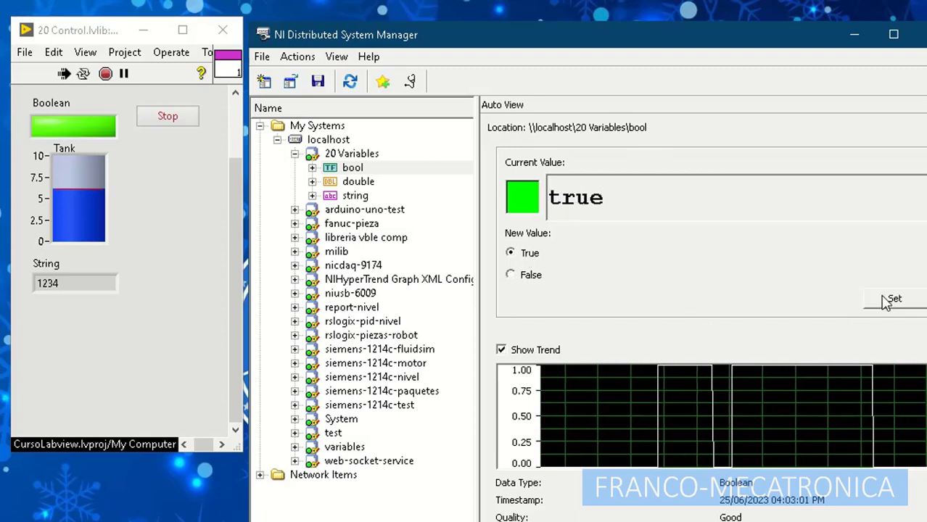
{"action": "left_click", "coordinate": [521, 280]}
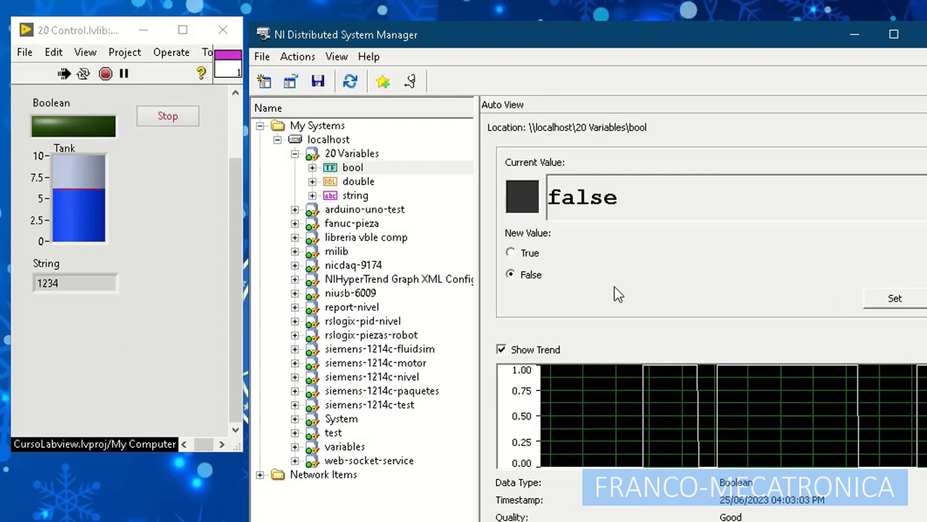
{"action": "left_click", "coordinate": [529, 255]}
{"action": "left_click", "coordinate": [893, 304]}
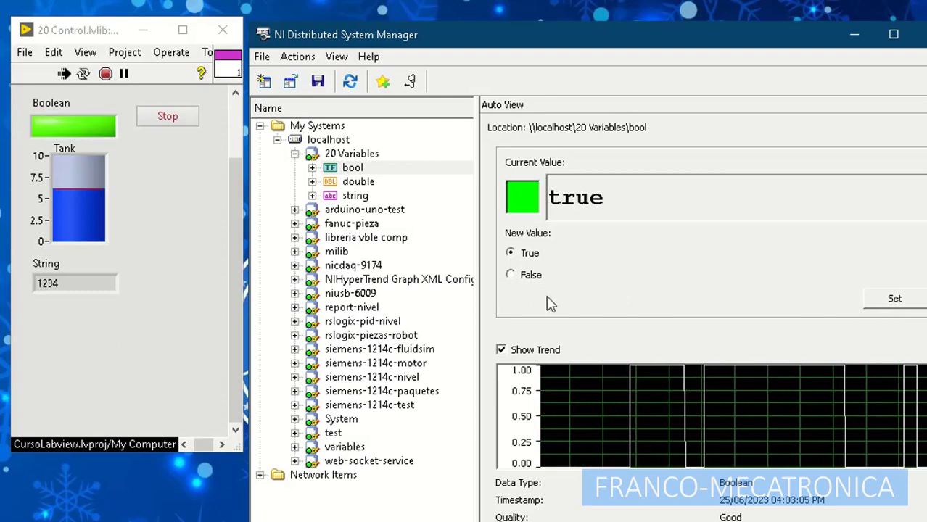
{"action": "left_click", "coordinate": [525, 276]}
{"action": "left_click", "coordinate": [892, 298]}
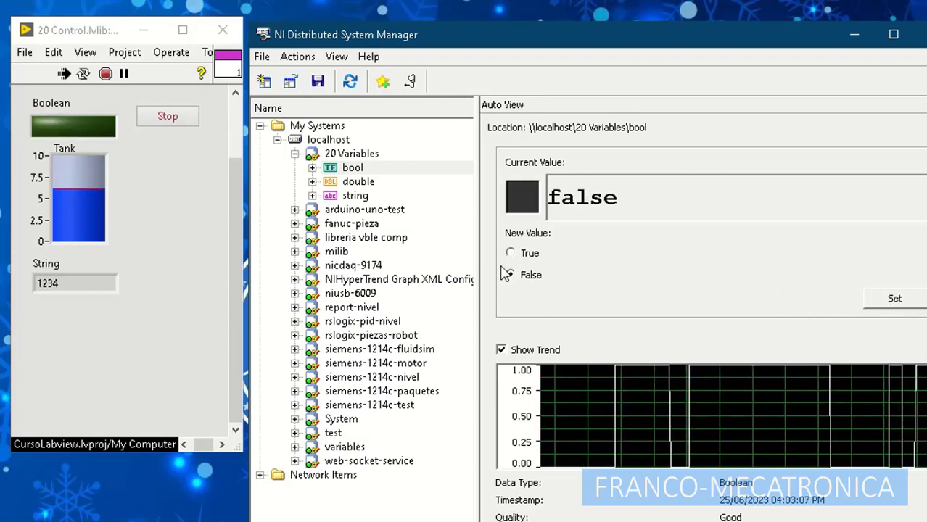
{"action": "left_click", "coordinate": [510, 253]}
{"action": "left_click", "coordinate": [890, 299]}
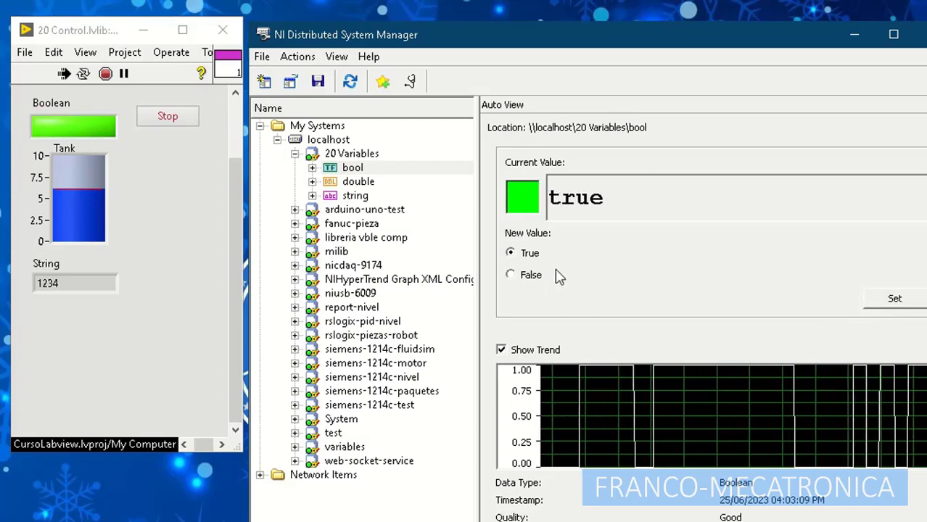
{"action": "left_click", "coordinate": [534, 275]}
{"action": "left_click", "coordinate": [891, 300]}
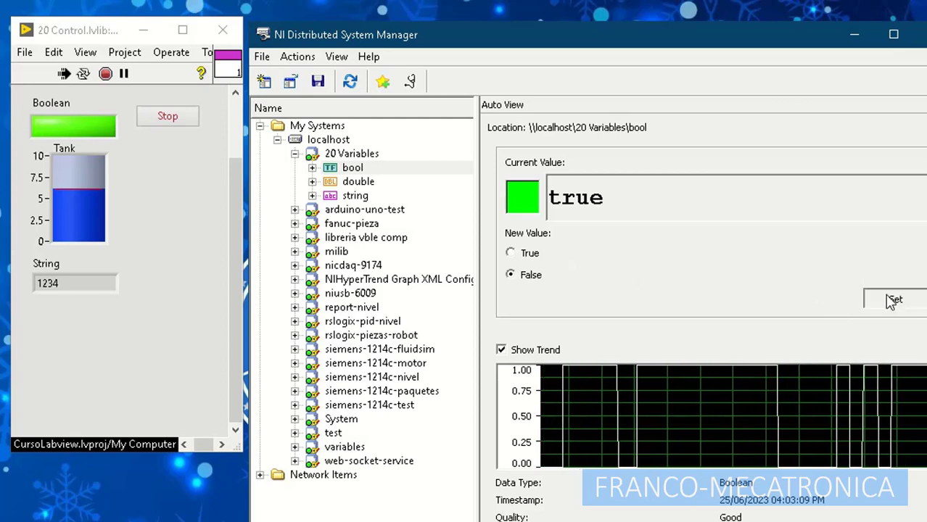
{"action": "left_click", "coordinate": [525, 258]}
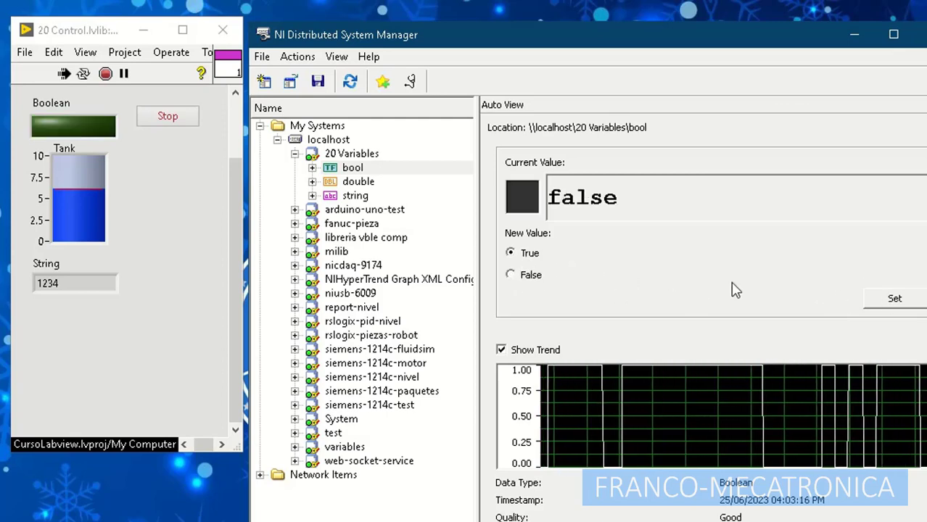
{"action": "left_click", "coordinate": [886, 303]}
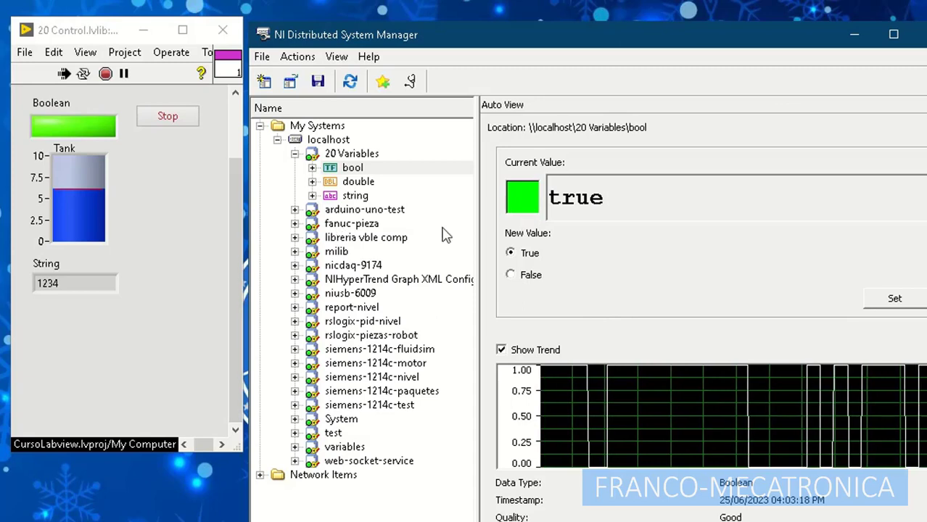
Step: Display the double variable of the 20 Variables library and write the value 3.15 to it
{"action": "left_click", "coordinate": [378, 183]}
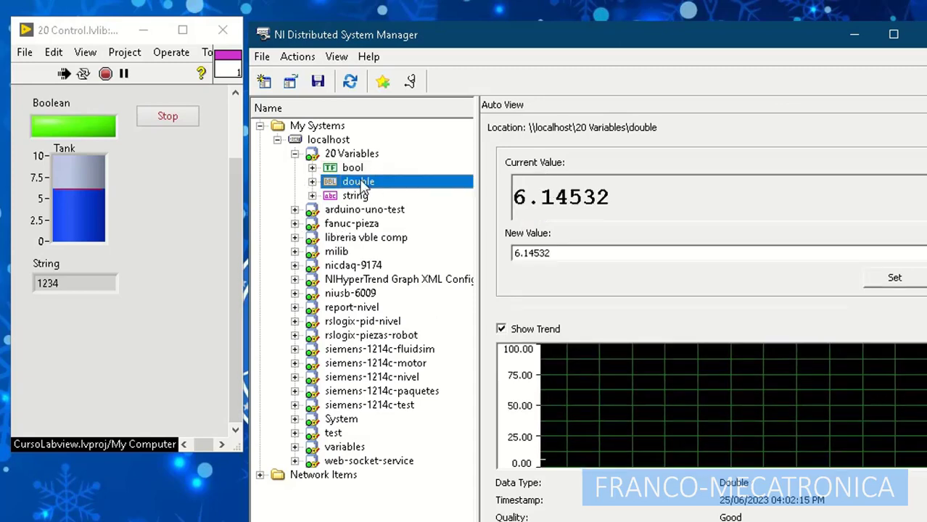
{"action": "left_click", "coordinate": [623, 206]}
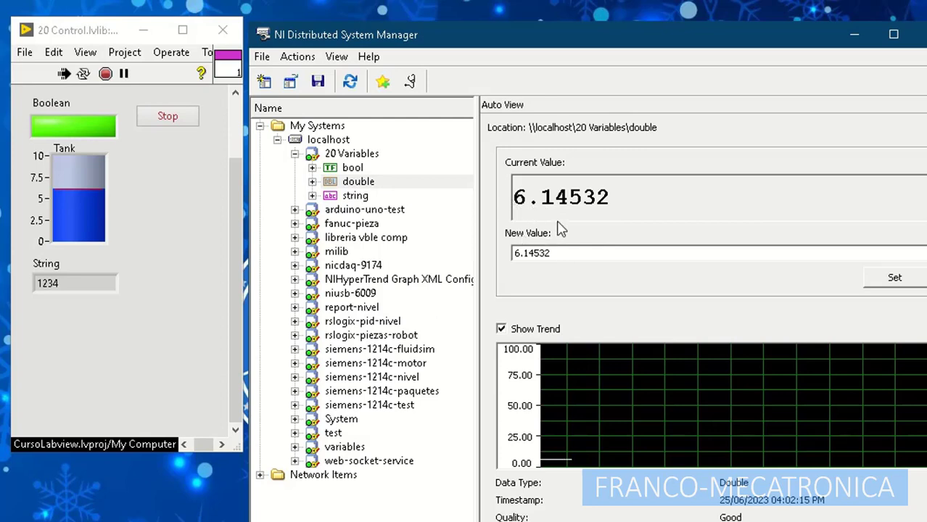
{"action": "left_click_drag", "start_coordinate": [572, 250], "coordinate": [451, 249]}
{"action": "type", "text": "3.15"}
{"action": "left_click", "coordinate": [906, 283]}
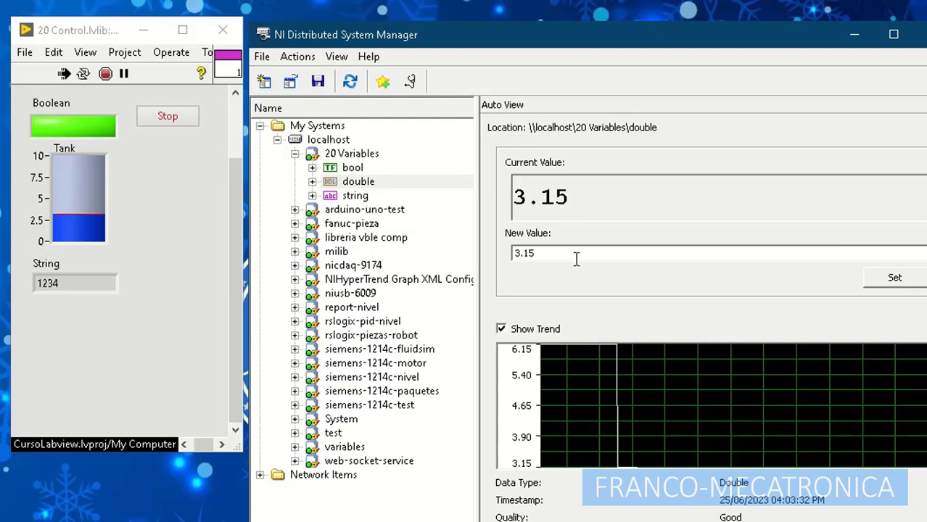
Step: Write the value 7.23234234 to the double variable
{"action": "left_click_drag", "start_coordinate": [570, 252], "coordinate": [456, 255]}
{"action": "type", "text": "7.23234234"}
{"action": "left_click", "coordinate": [879, 285]}
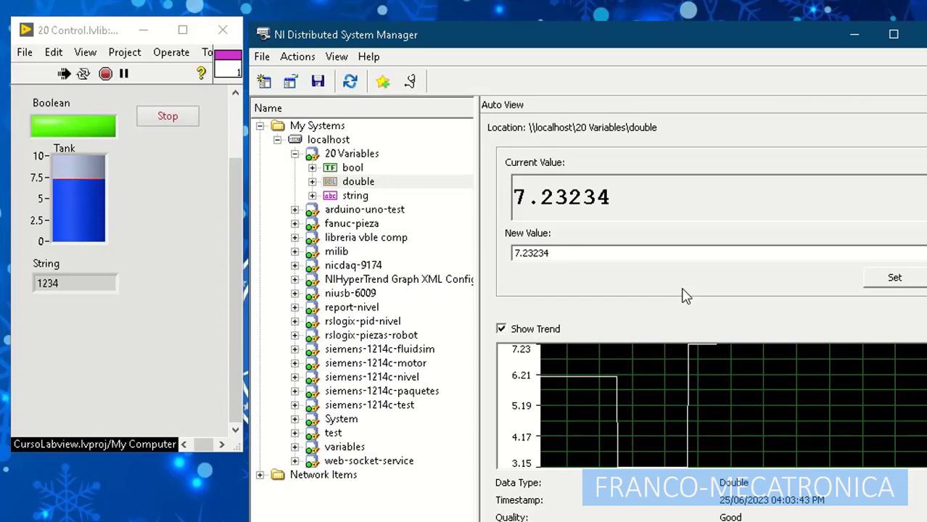
Step: Display the string variable, write a first name as its new value and bring the esclavo panel into focus
{"action": "left_click", "coordinate": [357, 197]}
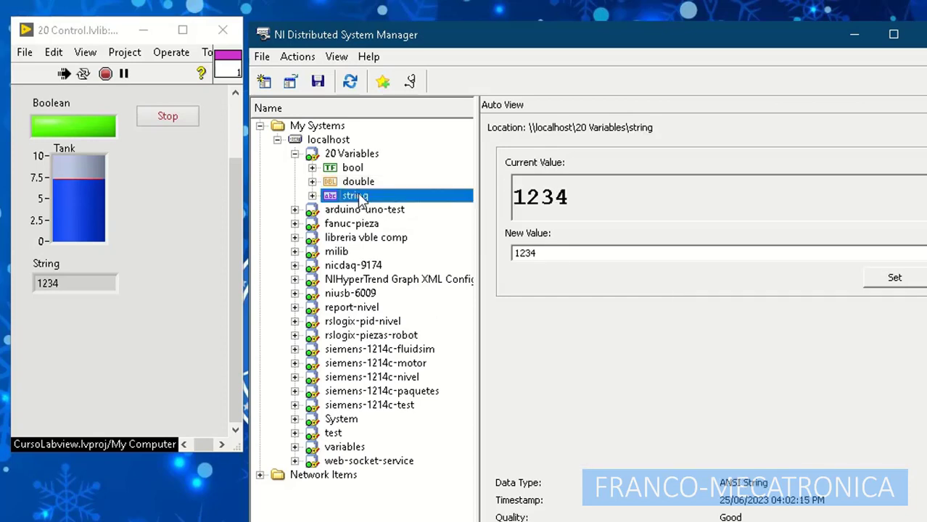
{"action": "double_click", "coordinate": [573, 251]}
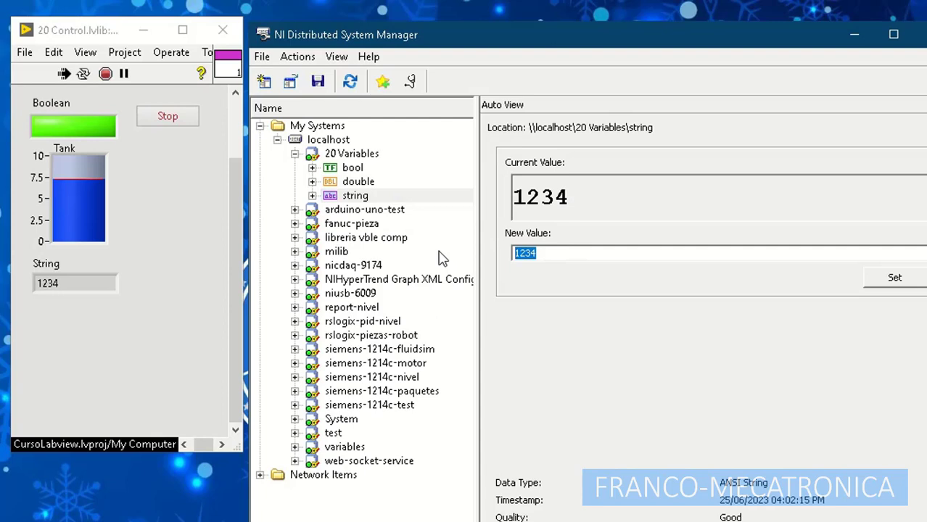
{"action": "type", "text": "Franco"}
{"action": "left_click", "coordinate": [899, 281]}
{"action": "left_click", "coordinate": [102, 328]}
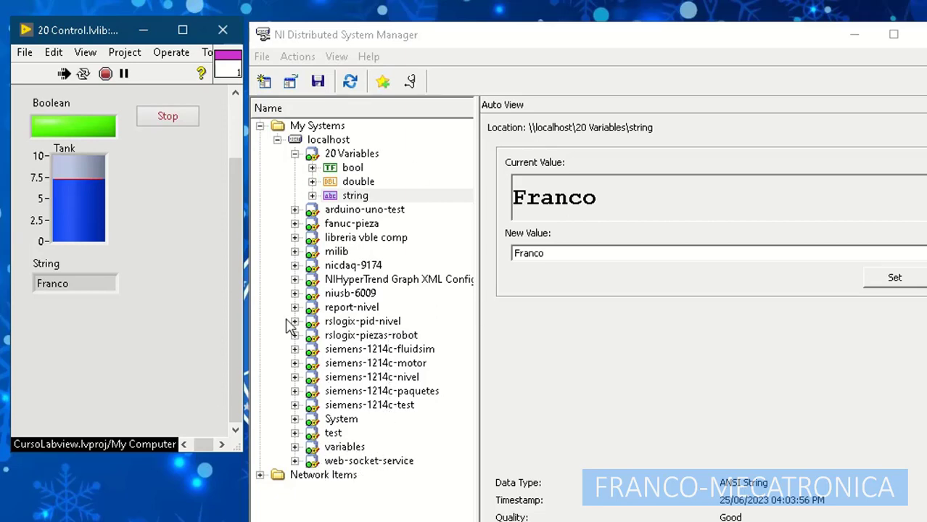
Step: Shift the NI Distributed System Manager window slightly and view the 20 Variables library's process state and the localhost entry
{"action": "left_click", "coordinate": [672, 393]}
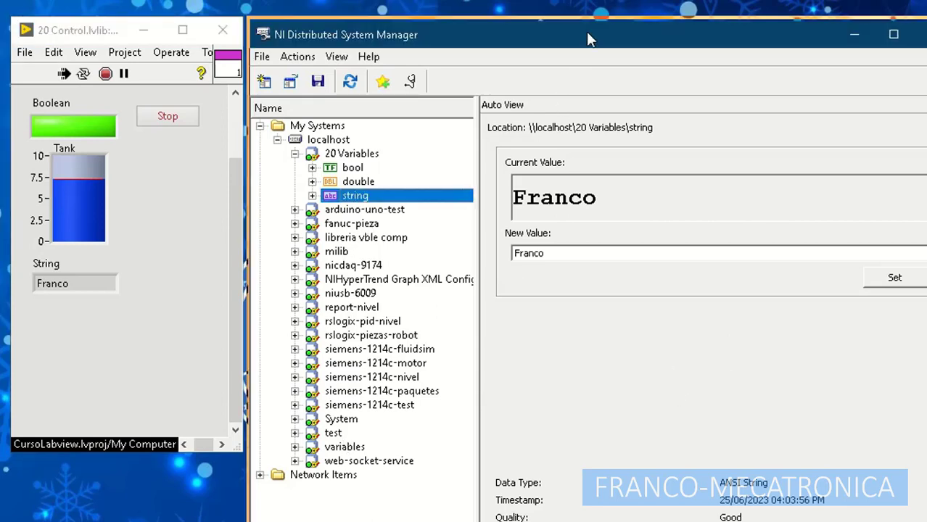
{"action": "left_click_drag", "start_coordinate": [587, 32], "coordinate": [584, 27]}
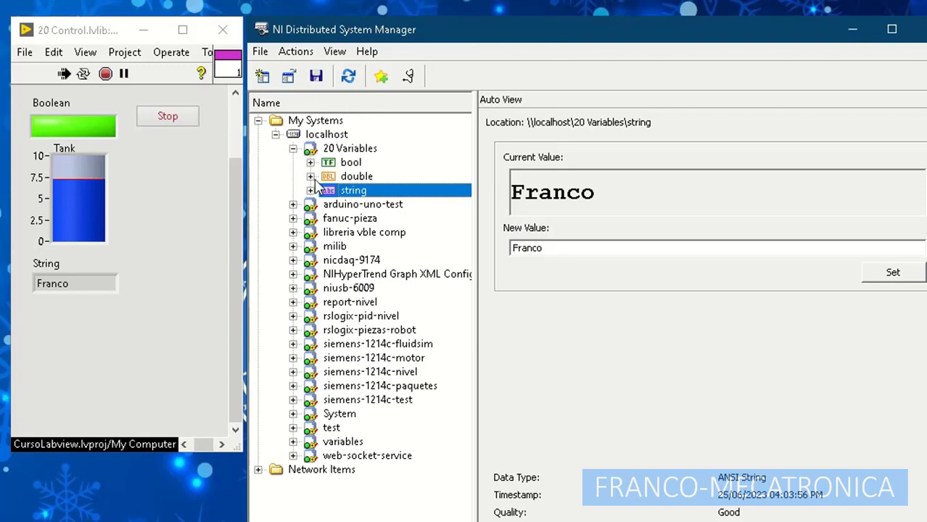
{"action": "left_click_drag", "start_coordinate": [681, 38], "coordinate": [676, 35]}
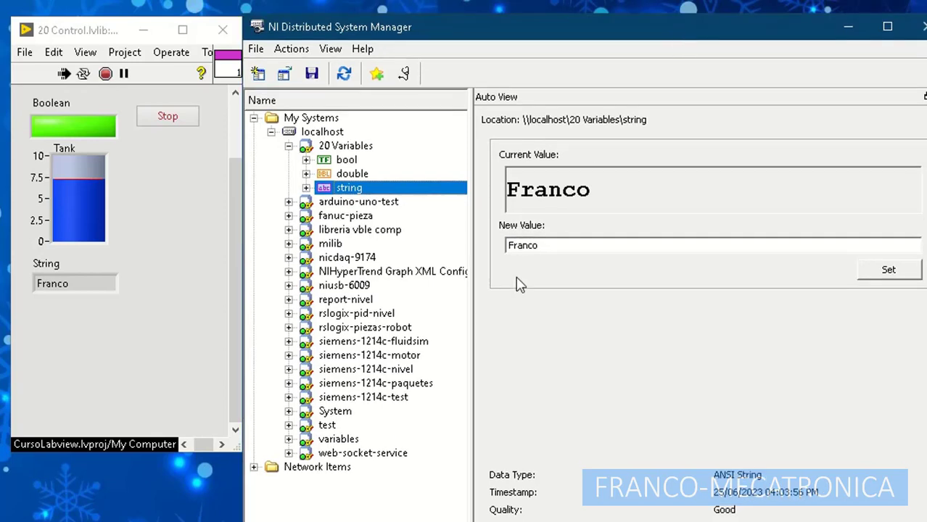
{"action": "left_click", "coordinate": [288, 145]}
{"action": "left_click", "coordinate": [287, 145]}
{"action": "left_click", "coordinate": [313, 144]}
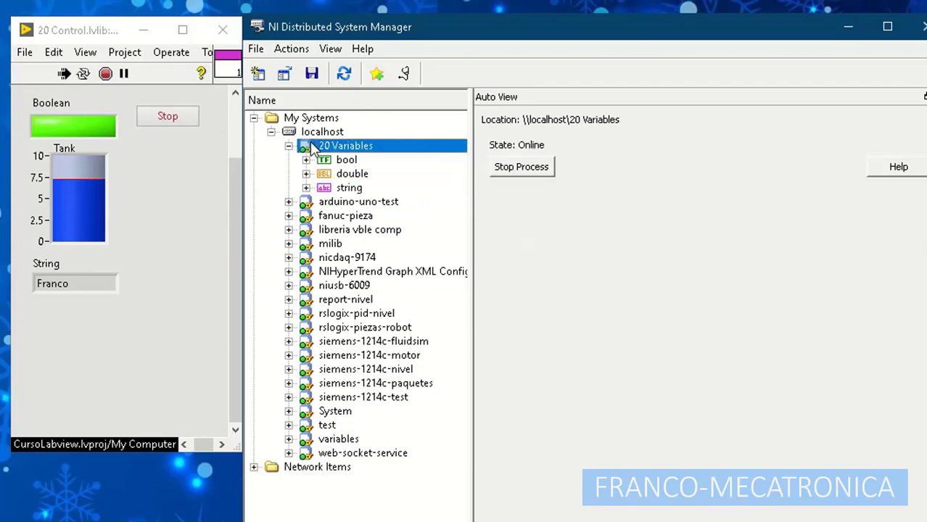
{"action": "left_click", "coordinate": [323, 133]}
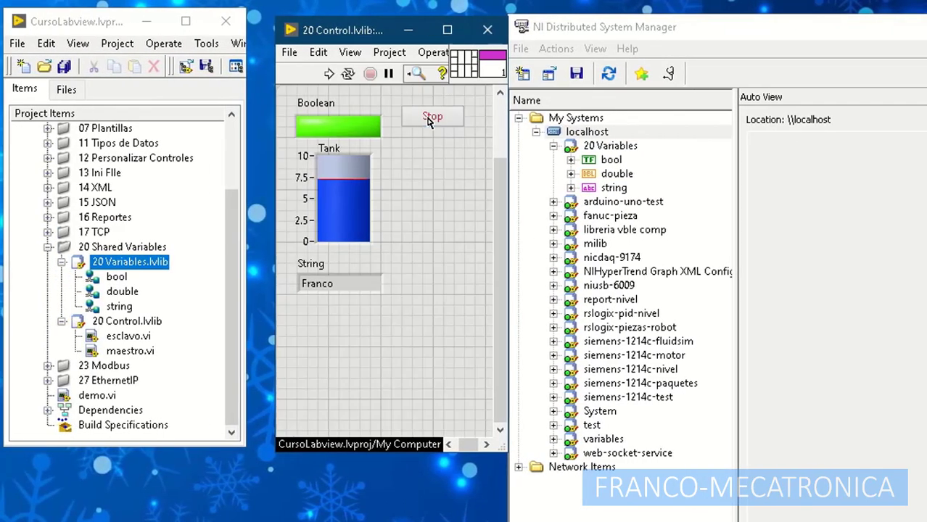
Step: Shift the esclavo panel slightly and undeploy the 20 Variables.lvlib library from the CursoLabview project
{"action": "left_click", "coordinate": [169, 116]}
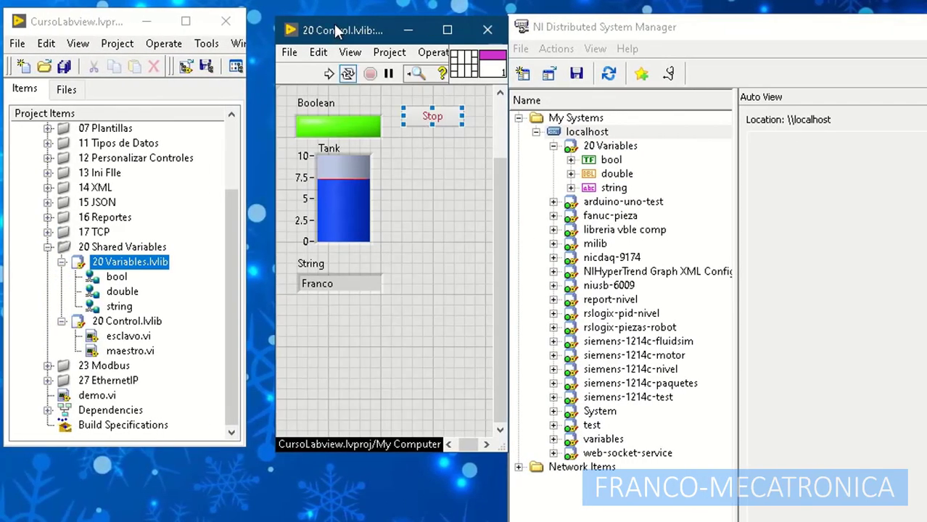
{"action": "left_click_drag", "start_coordinate": [336, 30], "coordinate": [328, 27]}
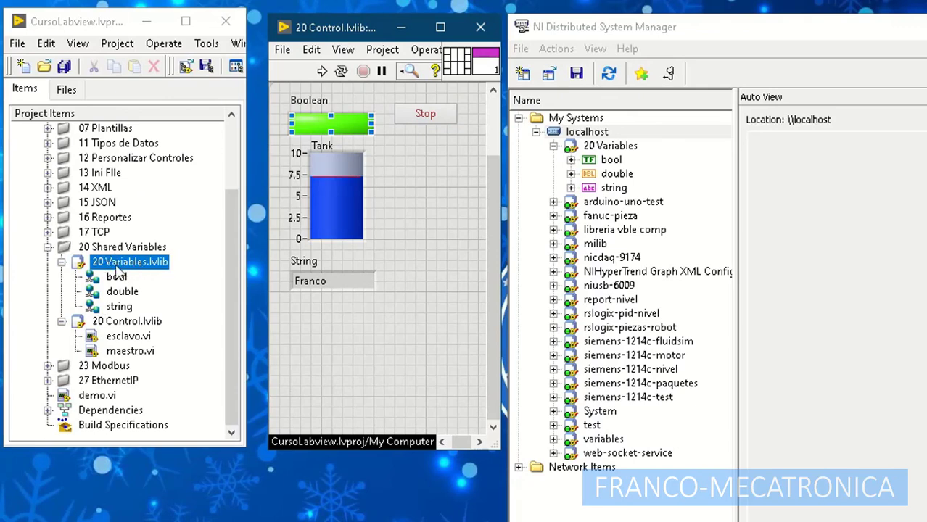
{"action": "left_click", "coordinate": [117, 267]}
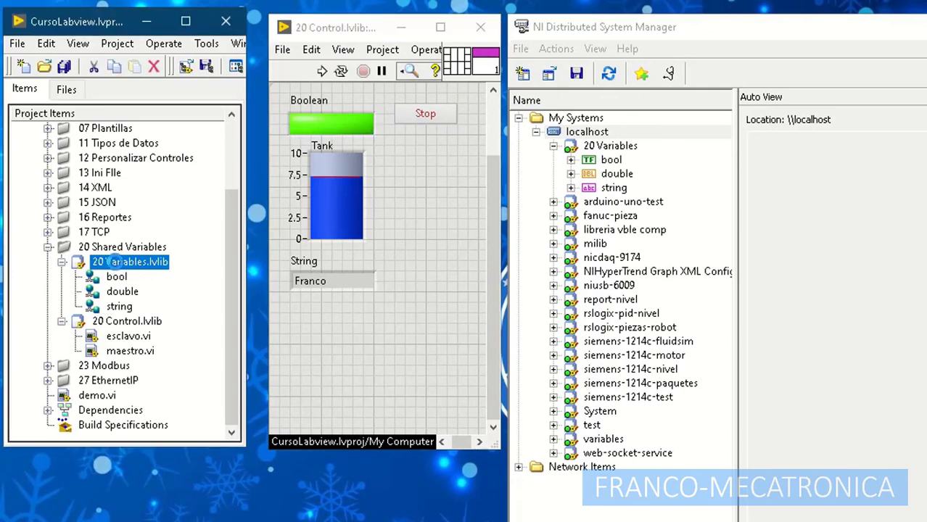
{"action": "right_click", "coordinate": [117, 267]}
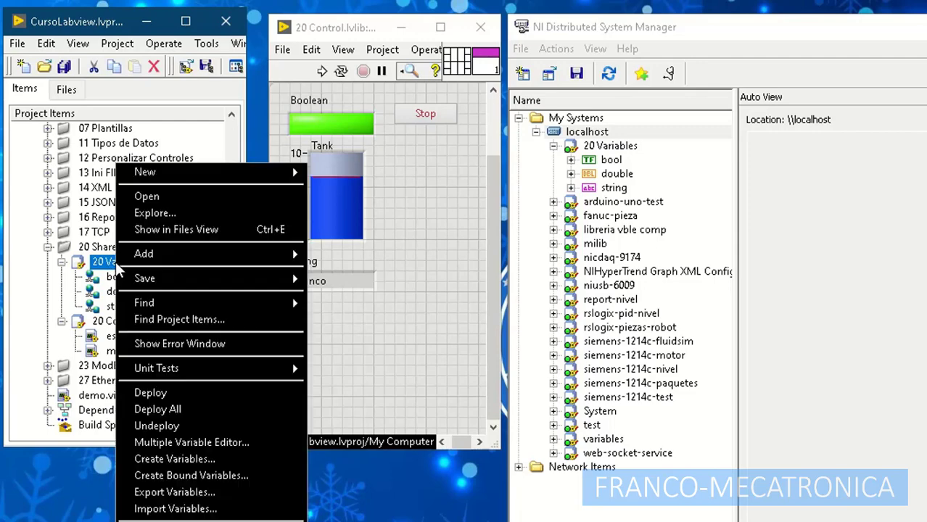
{"action": "left_click", "coordinate": [172, 426]}
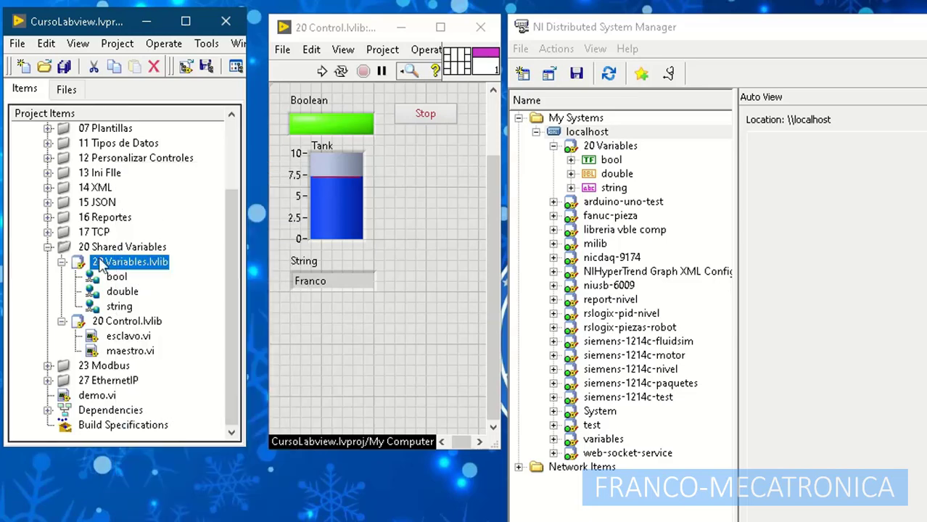
Step: Refresh localhost in NI Distributed System Manager and expand it to check which libraries are deployed
{"action": "left_click", "coordinate": [584, 133]}
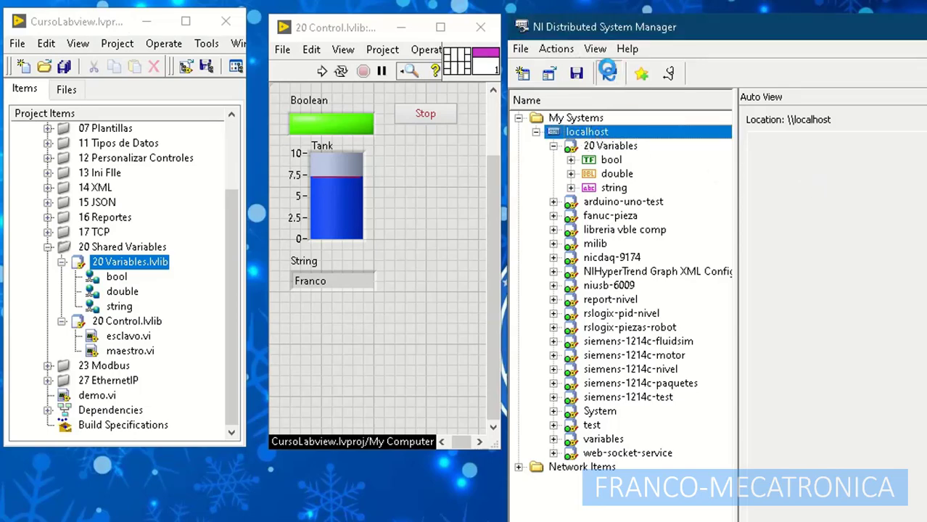
{"action": "left_click", "coordinate": [608, 74]}
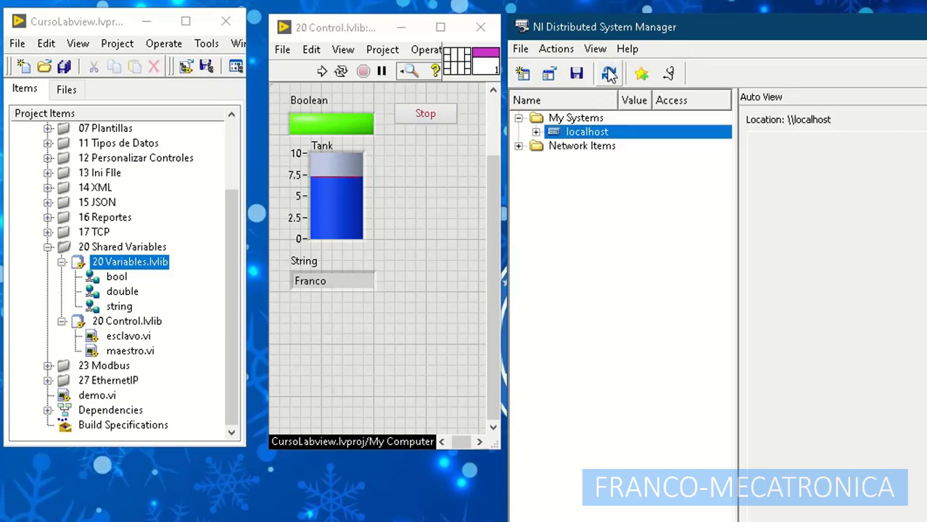
{"action": "left_click", "coordinate": [535, 132]}
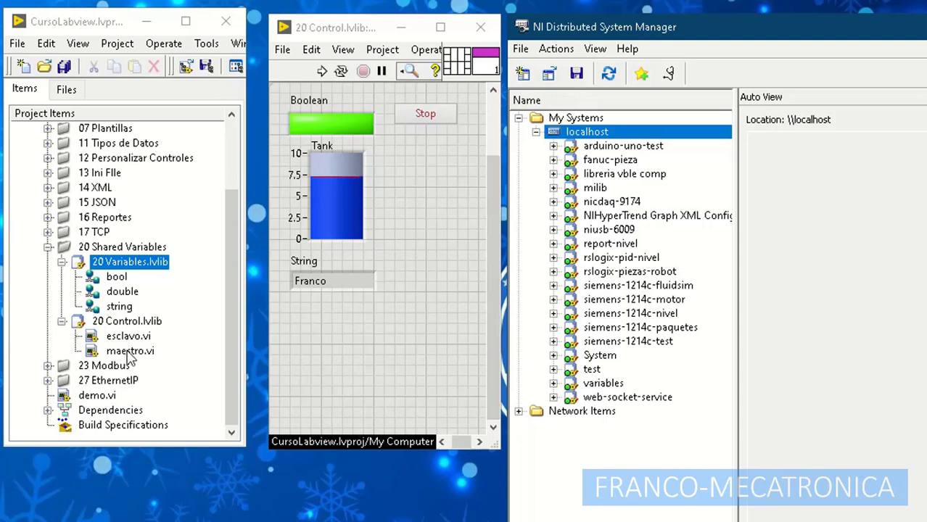
Step: Deploy all of the 20 Variables.lvlib library again from the LabVIEW project
{"action": "left_click", "coordinate": [405, 343]}
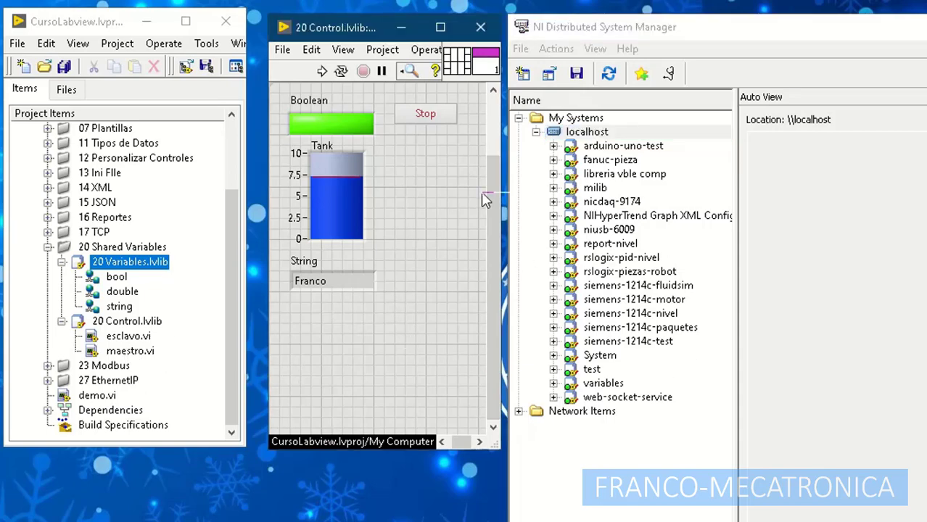
{"action": "right_click", "coordinate": [134, 265]}
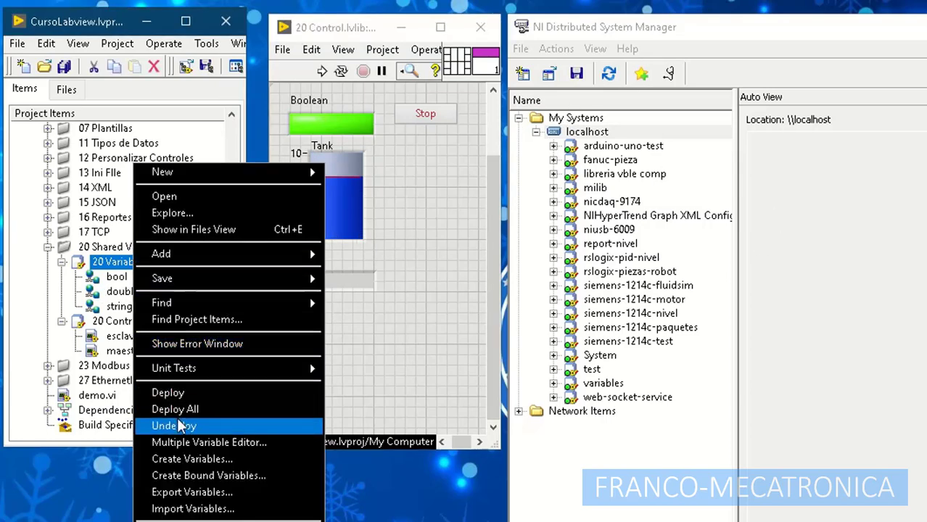
{"action": "left_click", "coordinate": [203, 408]}
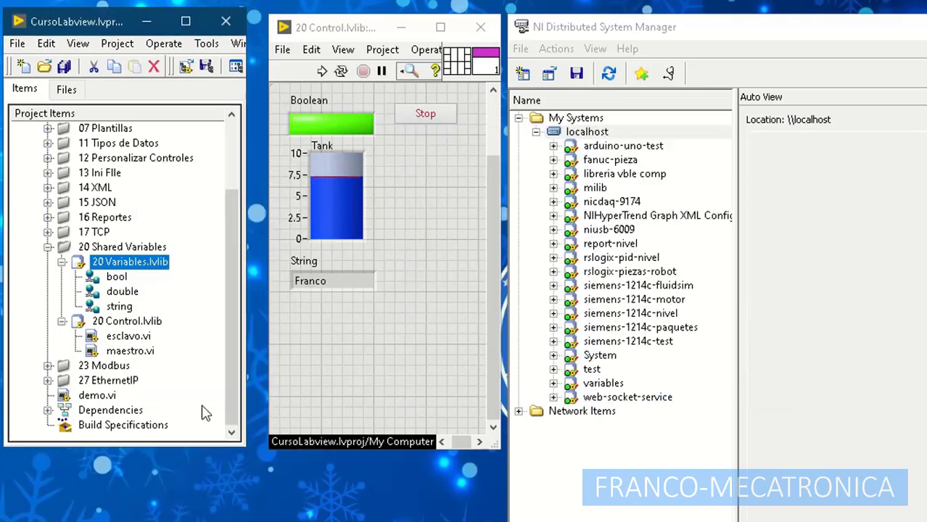
Step: Refresh localhost in NI Distributed System Manager and check the variables of the redeployed 20 Variables library, leaving the localhost library list expanded
{"action": "left_click", "coordinate": [583, 132]}
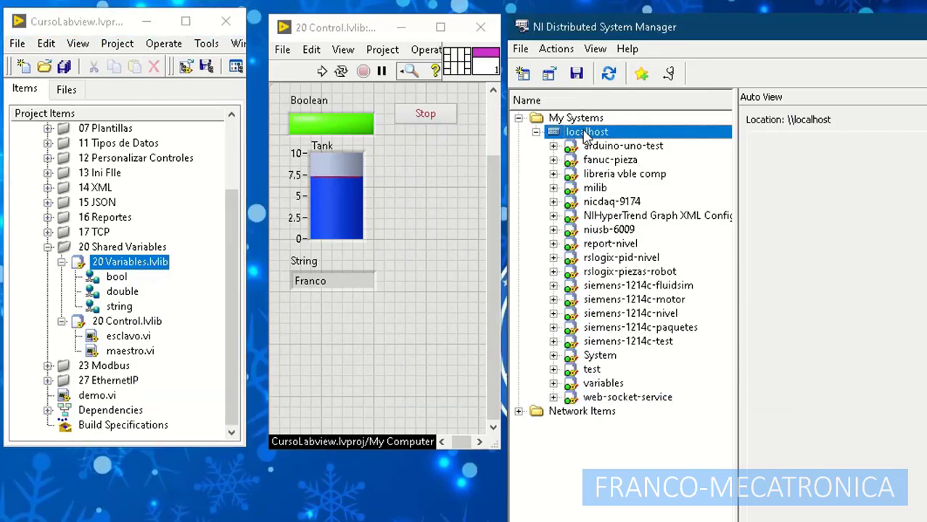
{"action": "left_click", "coordinate": [609, 75]}
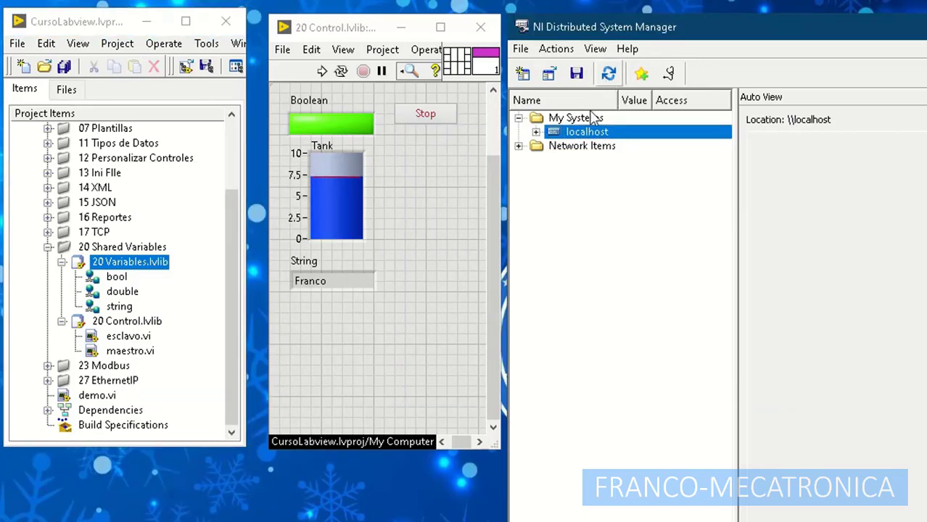
{"action": "left_click", "coordinate": [535, 132]}
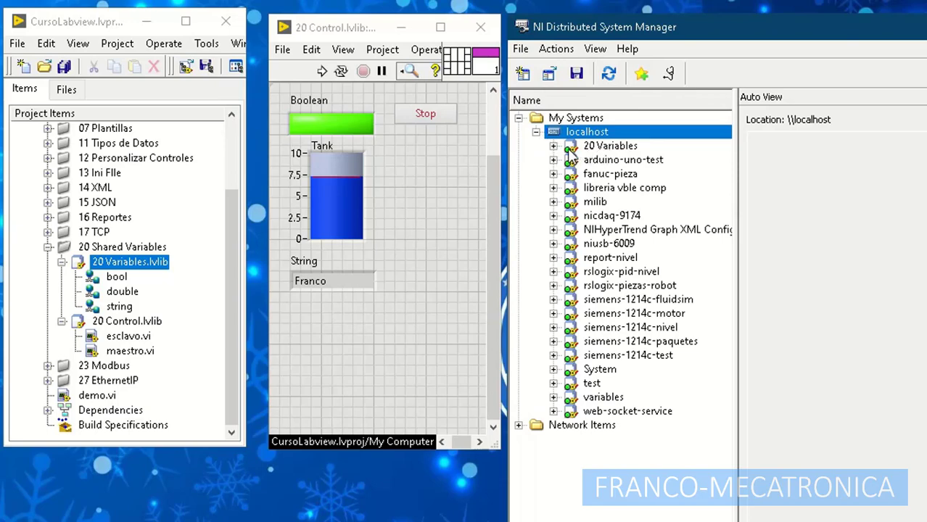
{"action": "left_click", "coordinate": [554, 146]}
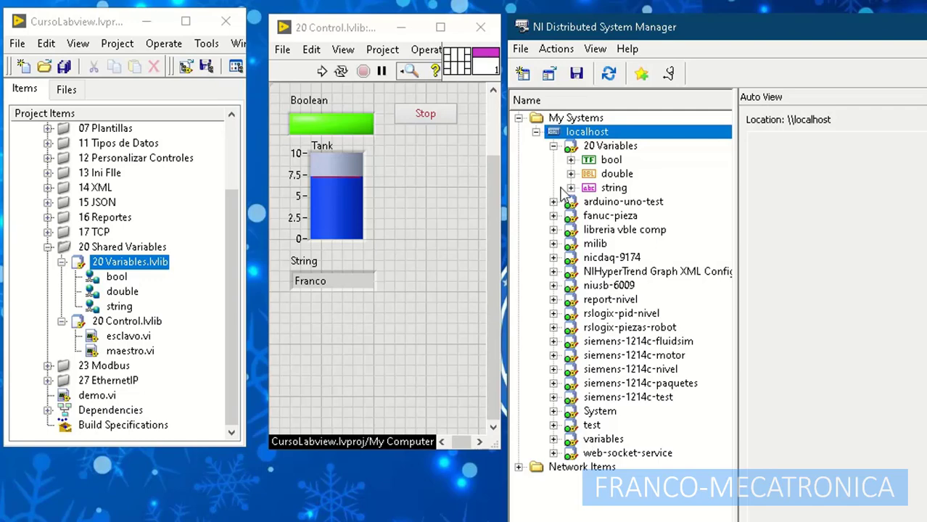
{"action": "left_click", "coordinate": [553, 146]}
{"action": "left_click", "coordinate": [536, 132]}
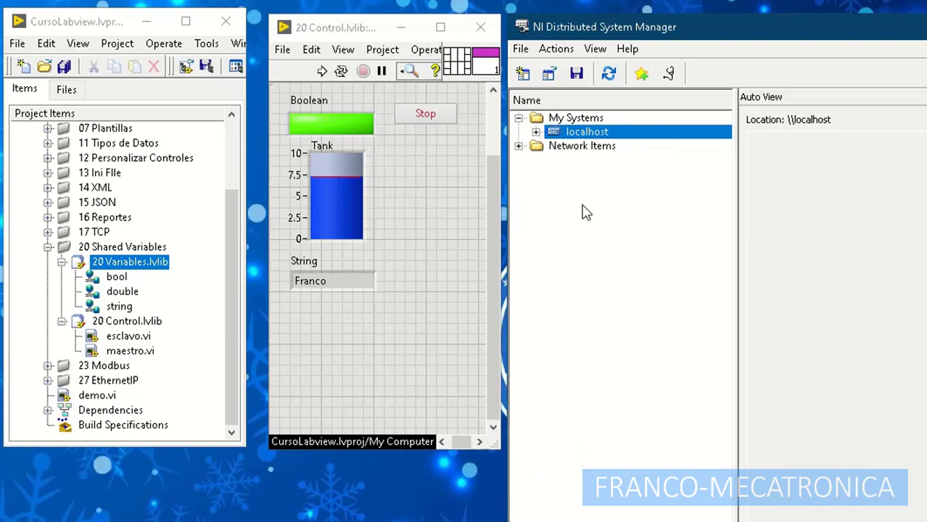
{"action": "left_click", "coordinate": [537, 132]}
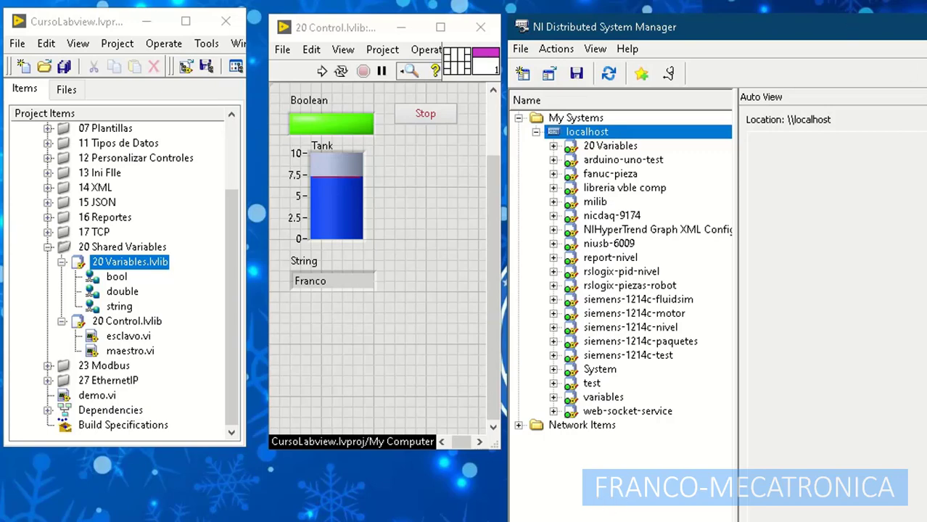
Step: Close NI Distributed System Manager and run the esclavo VI on the local computer
{"action": "left_click_drag", "start_coordinate": [896, 33], "coordinate": [642, 66]}
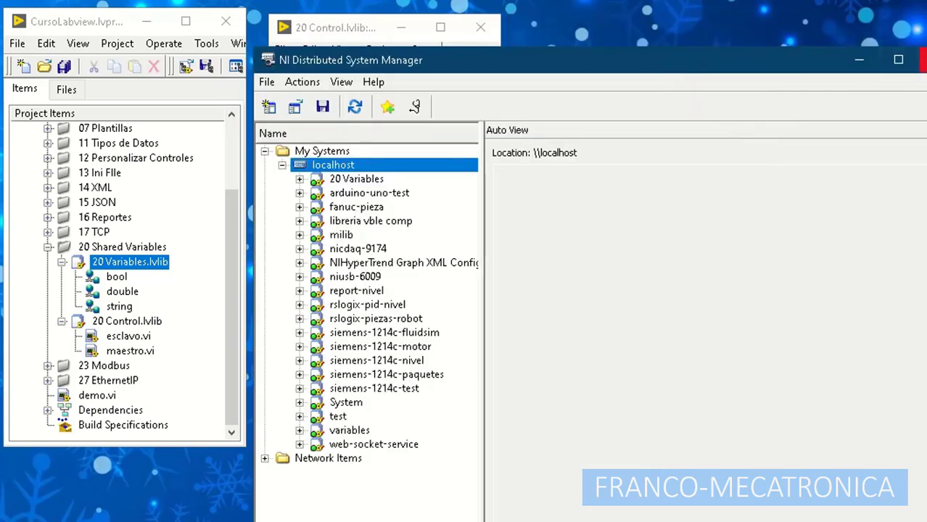
{"action": "left_click", "coordinate": [924, 60]}
{"action": "left_click", "coordinate": [320, 71]}
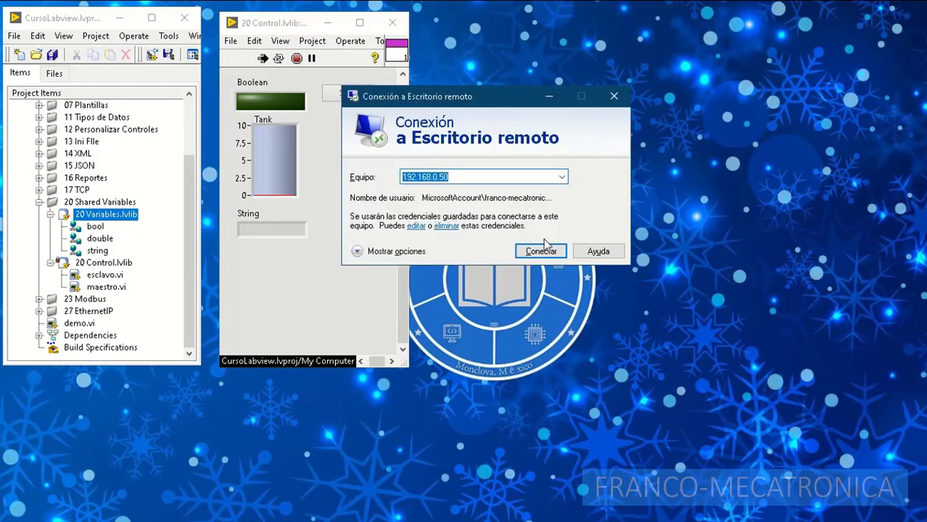
Step: Connect to 192.168.0.50 through Remote Desktop and close the LabVIEW-Avanzado project and the LabVIEW window there
{"action": "left_click", "coordinate": [544, 250]}
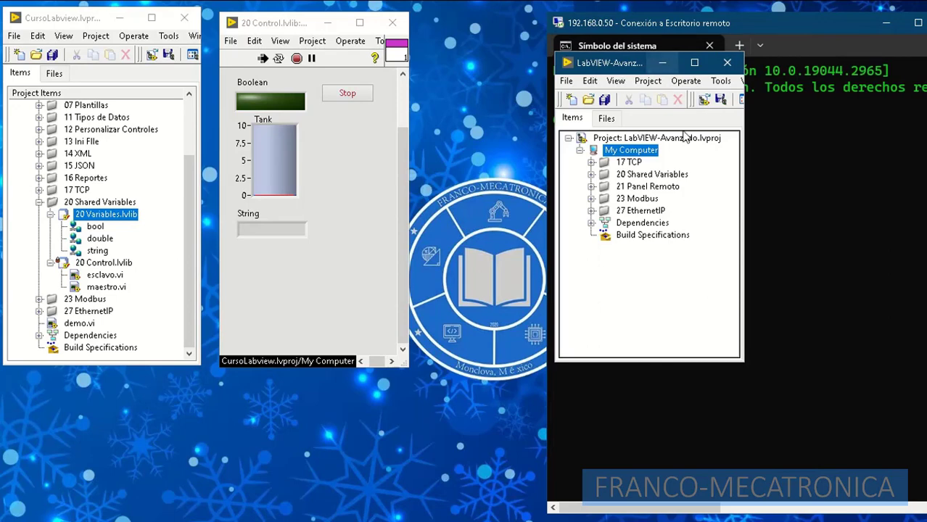
{"action": "left_click", "coordinate": [727, 63]}
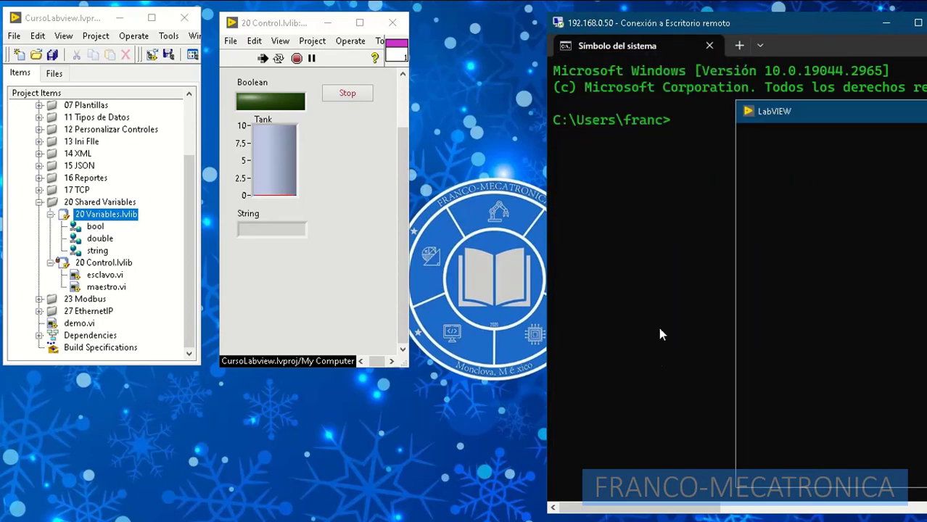
{"action": "left_click_drag", "start_coordinate": [623, 509], "coordinate": [594, 511]}
{"action": "left_click", "coordinate": [892, 111]}
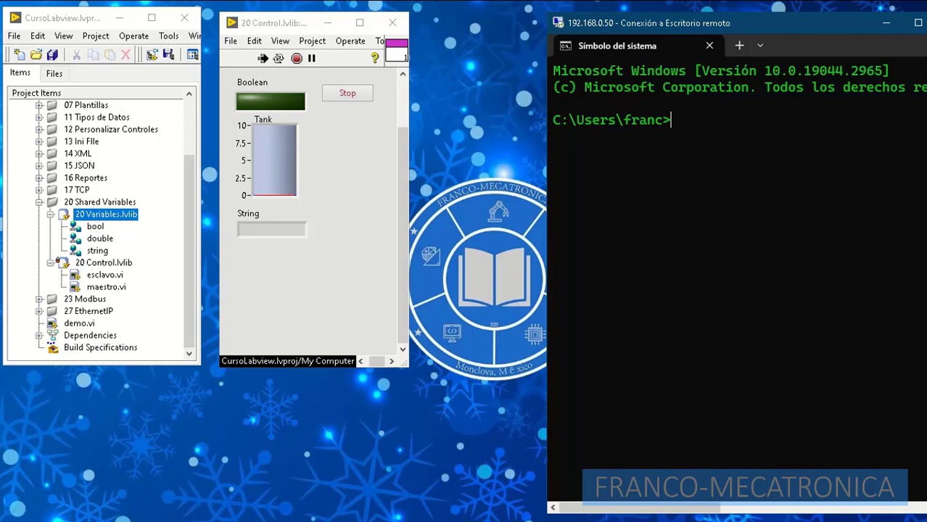
Step: Bring up NI Distributed System Manager on the remote computer and move its window up to show the whole tree
{"action": "scroll", "coordinate": [736, 268], "scroll_direction": "down", "scroll_amount": 3}
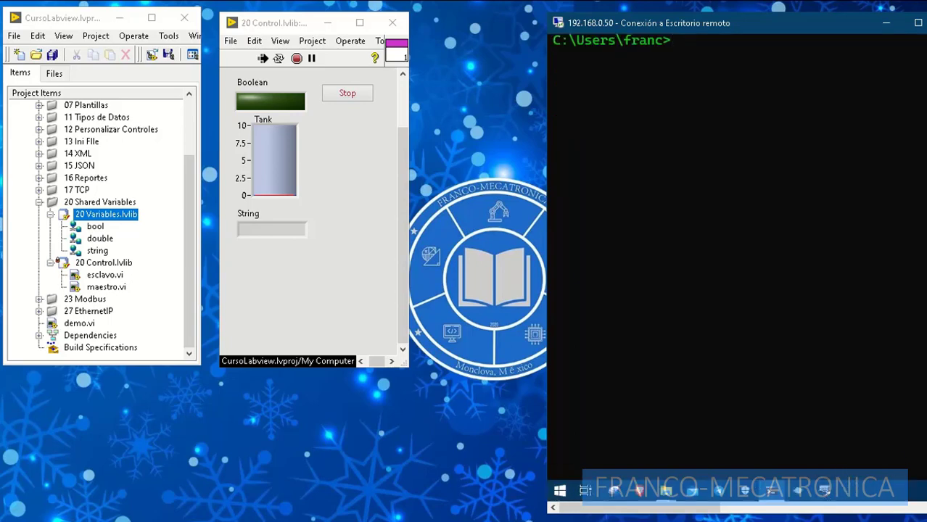
{"action": "scroll", "coordinate": [736, 269], "scroll_direction": "up", "scroll_amount": 3}
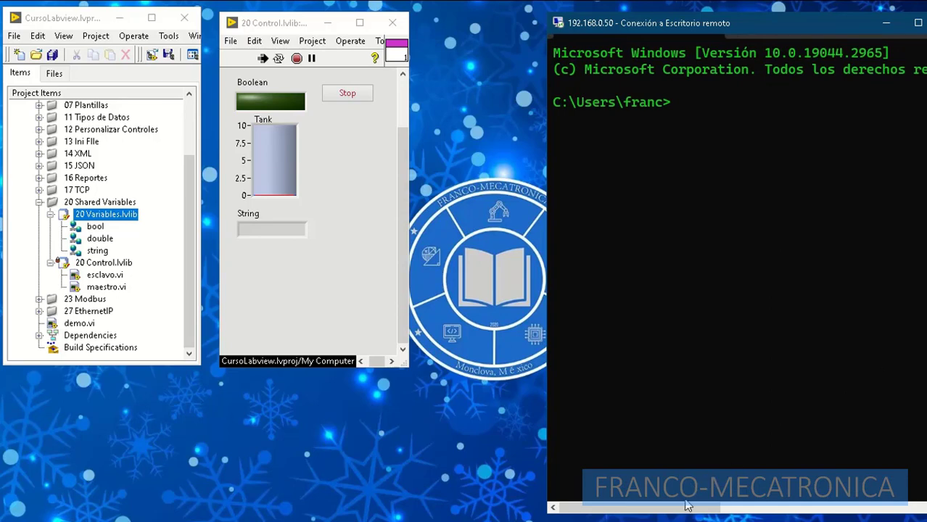
{"action": "mouse_move", "coordinate": [672, 510]}
{"action": "left_mouse_down"}
{"action": "mouse_move", "coordinate": [711, 514]}
{"action": "mouse_move", "coordinate": [670, 513]}
{"action": "left_mouse_up"}
{"action": "scroll", "coordinate": [737, 268], "scroll_direction": "down", "scroll_amount": 3}
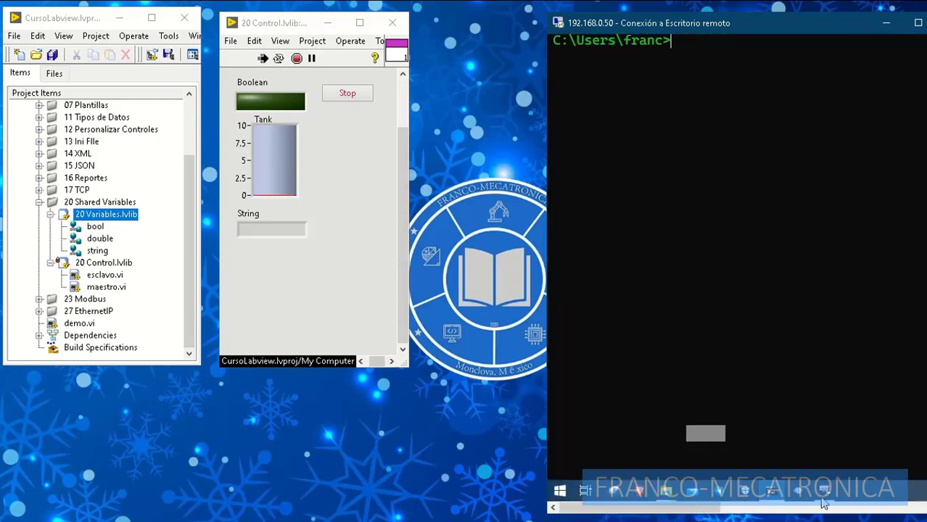
{"action": "mouse_move", "coordinate": [825, 479]}
{"action": "left_click", "coordinate": [825, 464]}
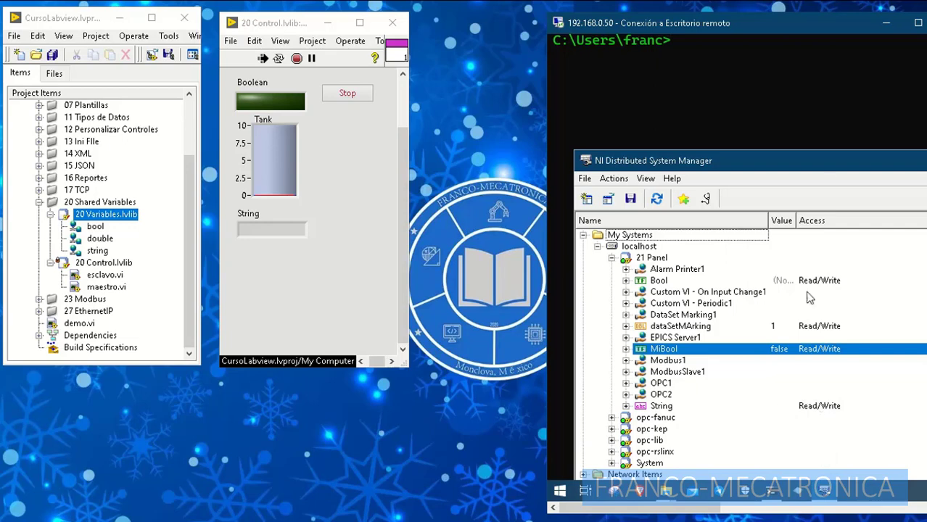
{"action": "scroll", "coordinate": [736, 268], "scroll_direction": "up", "scroll_amount": 2}
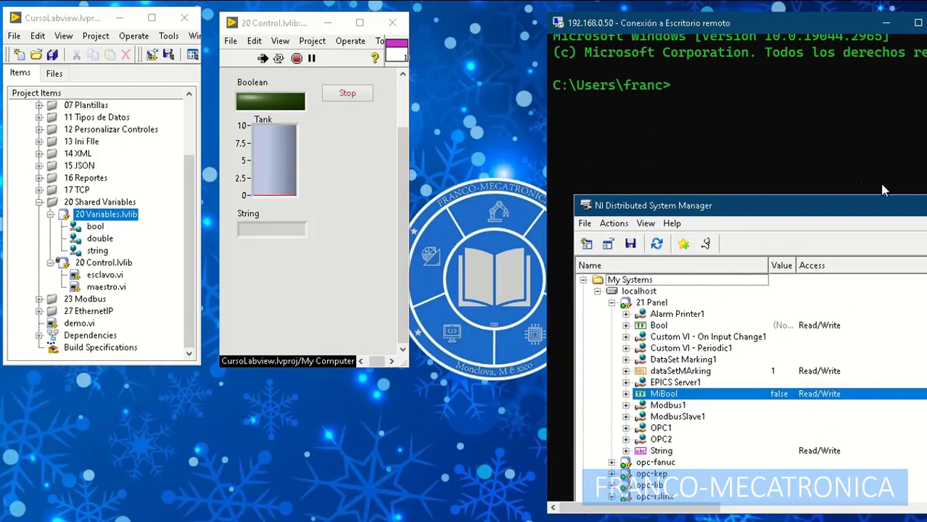
{"action": "left_click_drag", "start_coordinate": [809, 210], "coordinate": [793, 71]}
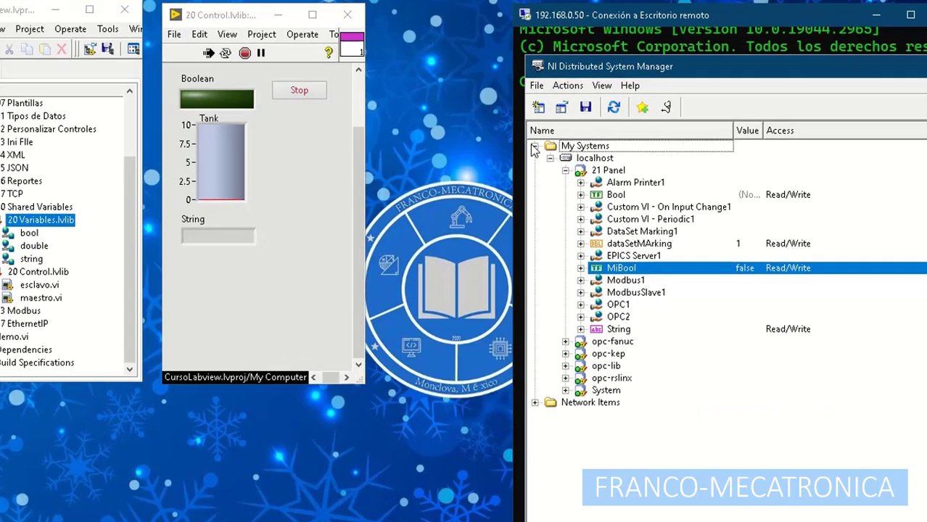
Step: Collapse My Systems, cancel saving the workspace, and briefly check the localhost entry under My Systems before collapsing it again
{"action": "left_click", "coordinate": [567, 145]}
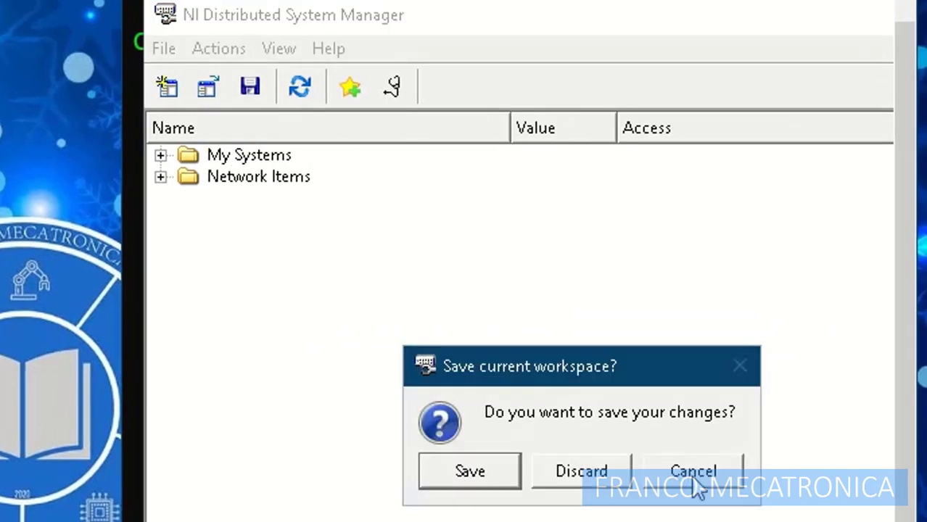
{"action": "left_click", "coordinate": [693, 482]}
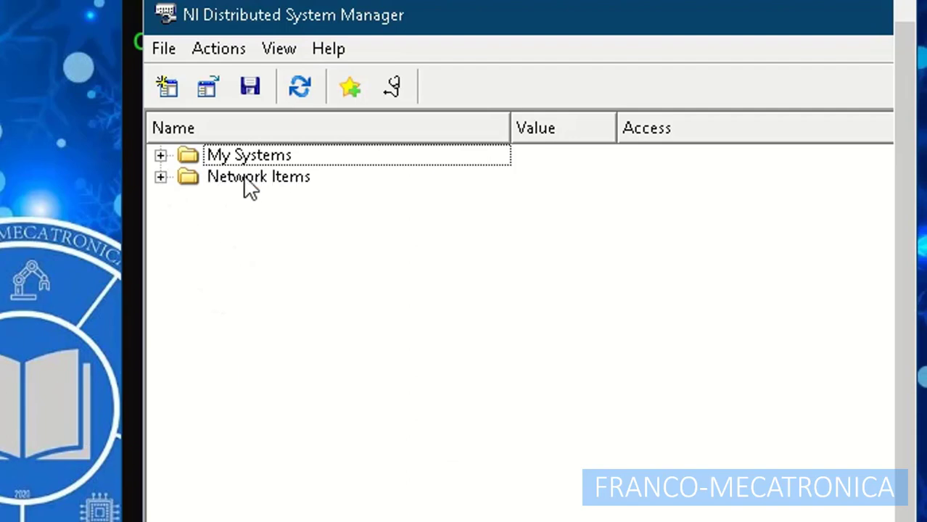
{"action": "left_click", "coordinate": [161, 156]}
{"action": "left_click", "coordinate": [187, 177]}
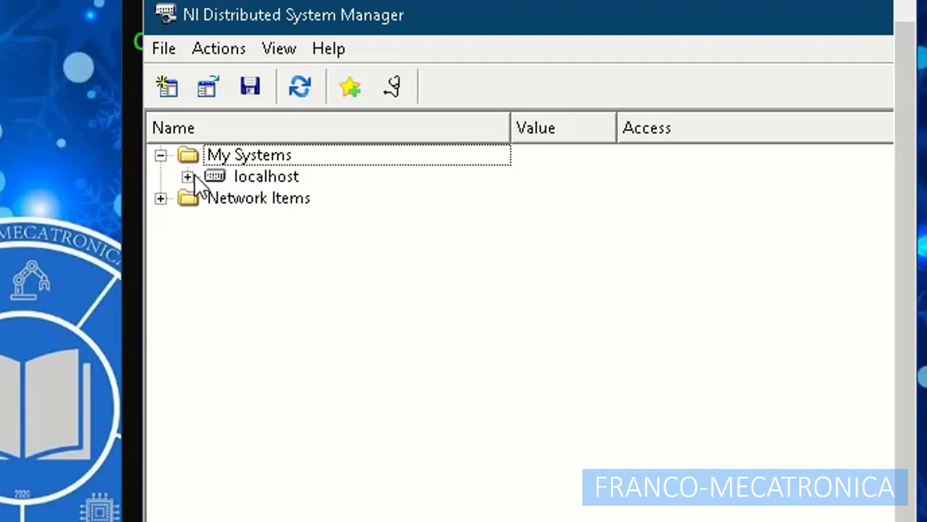
{"action": "left_click", "coordinate": [293, 179]}
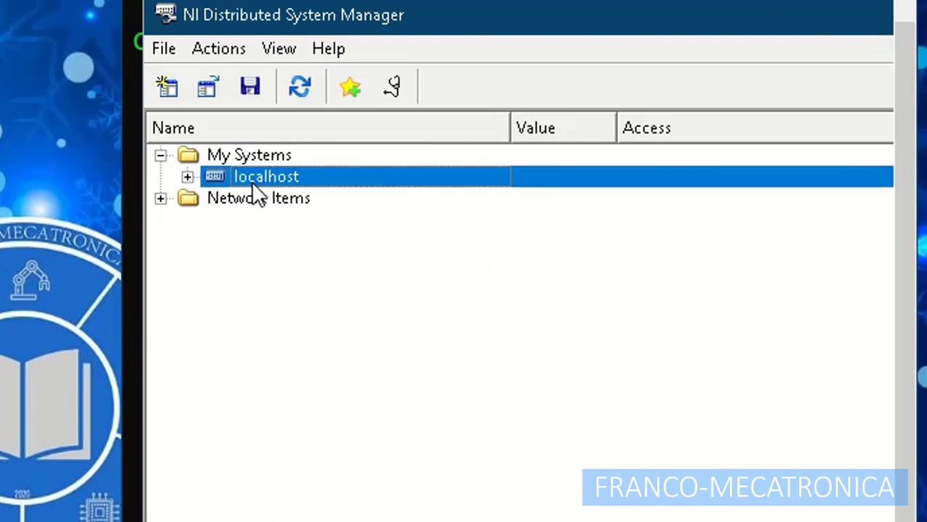
{"action": "left_click", "coordinate": [161, 157]}
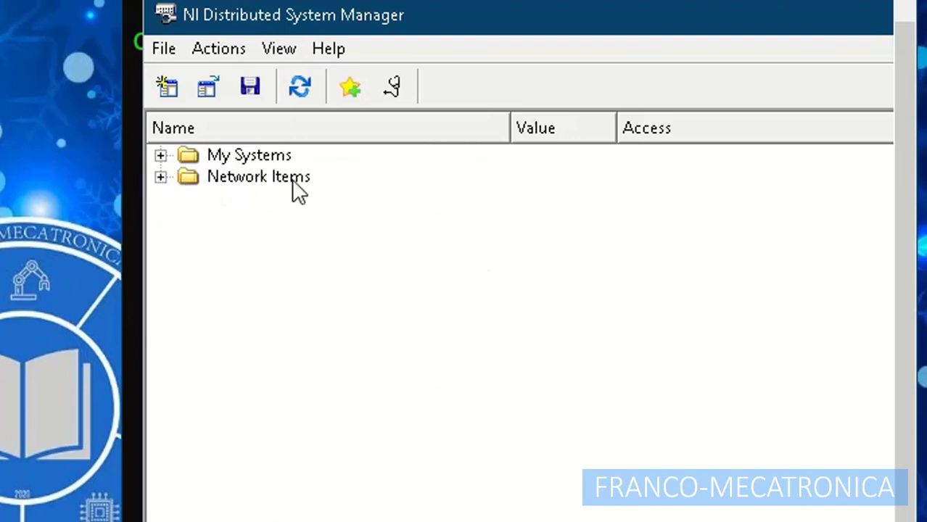
Step: Expand Network Items and the FRANCO2DELL computer to list its shared variable libraries
{"action": "left_click", "coordinate": [161, 177]}
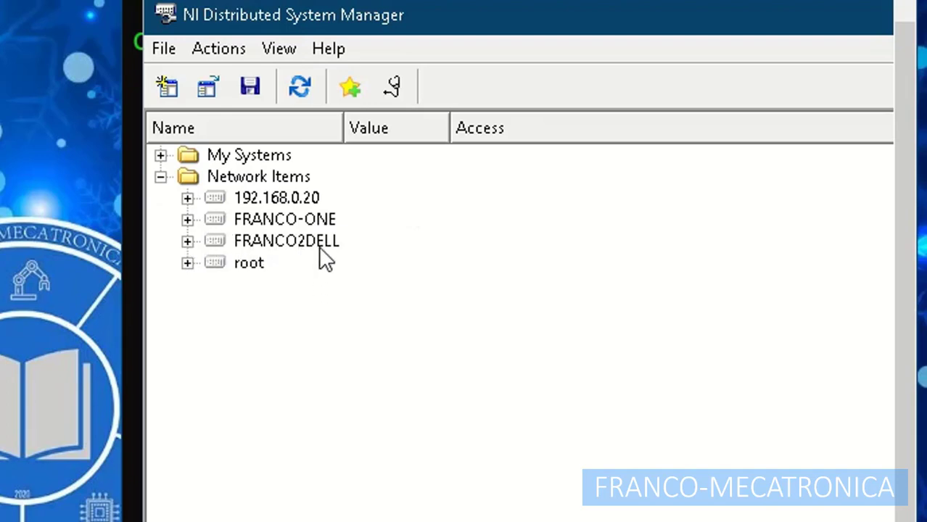
{"action": "left_click", "coordinate": [187, 241]}
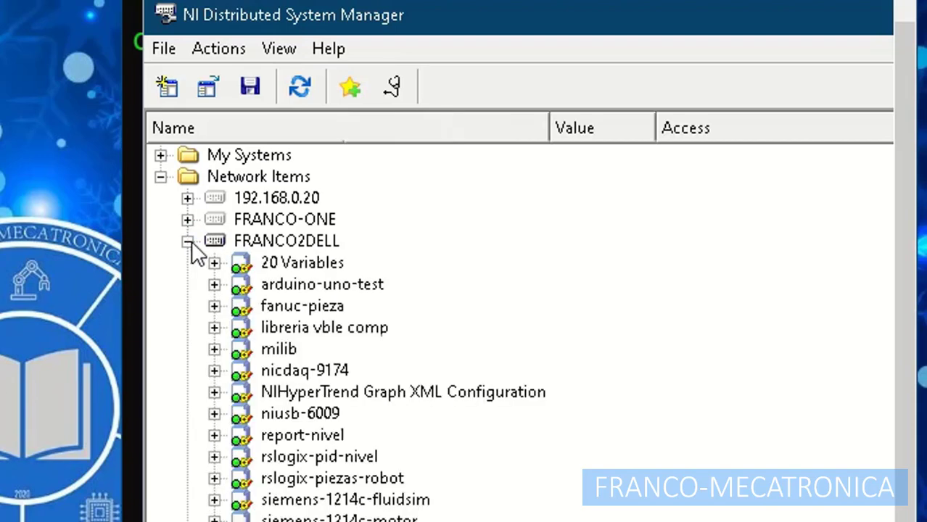
Step: Expand the 20 Variables library under FRANCO2DELL and select its bool variable
{"action": "left_click", "coordinate": [276, 258]}
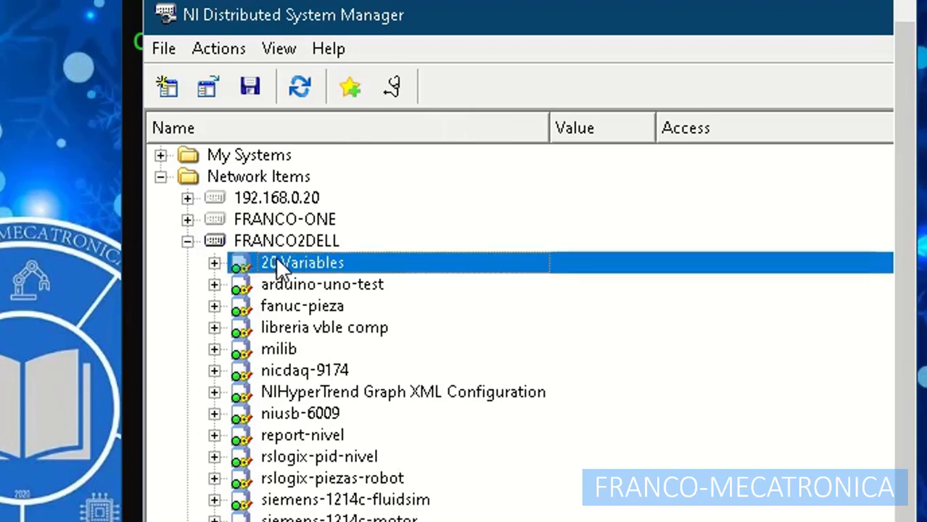
{"action": "left_click", "coordinate": [215, 263]}
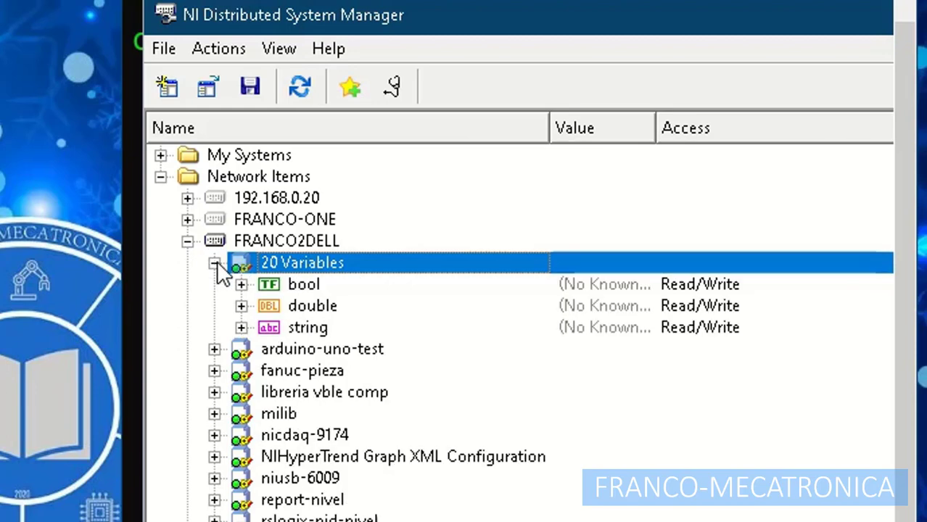
{"action": "left_click", "coordinate": [302, 286]}
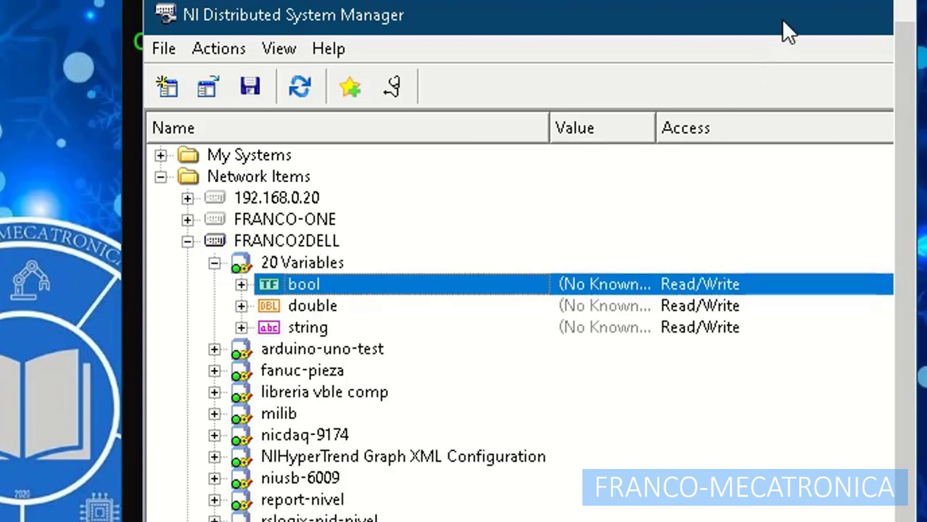
Step: Resize the tree and window so the Auto View of bool fits, and set the bool variable to True
{"action": "left_click_drag", "start_coordinate": [549, 135], "coordinate": [410, 136]}
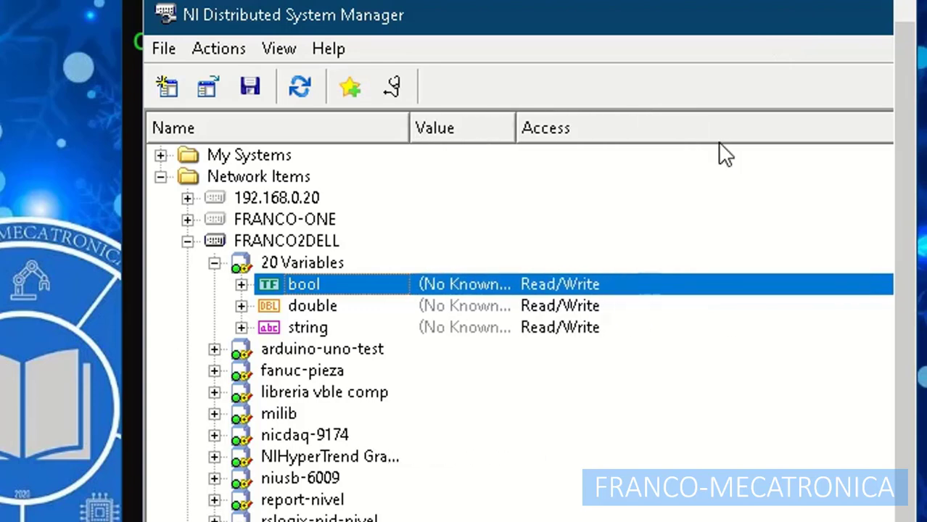
{"action": "left_click_drag", "start_coordinate": [766, 11], "coordinate": [562, 30]}
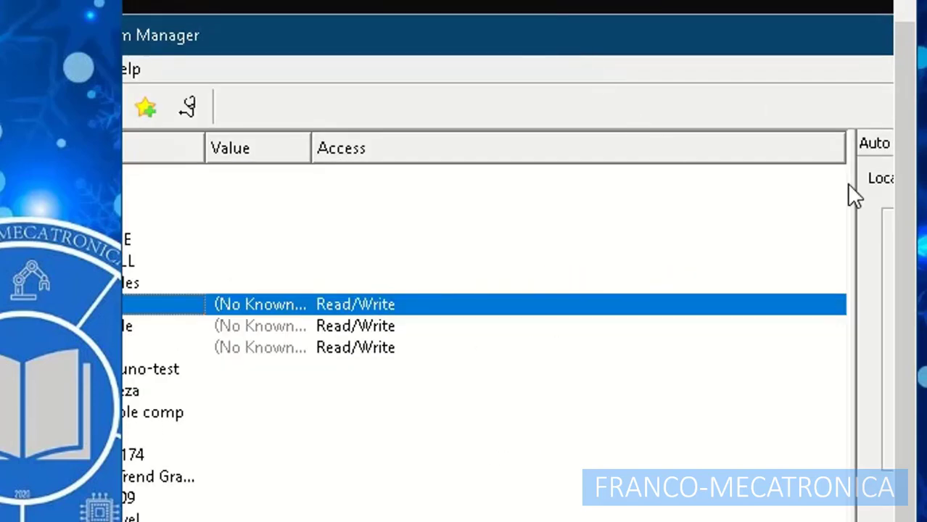
{"action": "left_click_drag", "start_coordinate": [855, 179], "coordinate": [218, 186]}
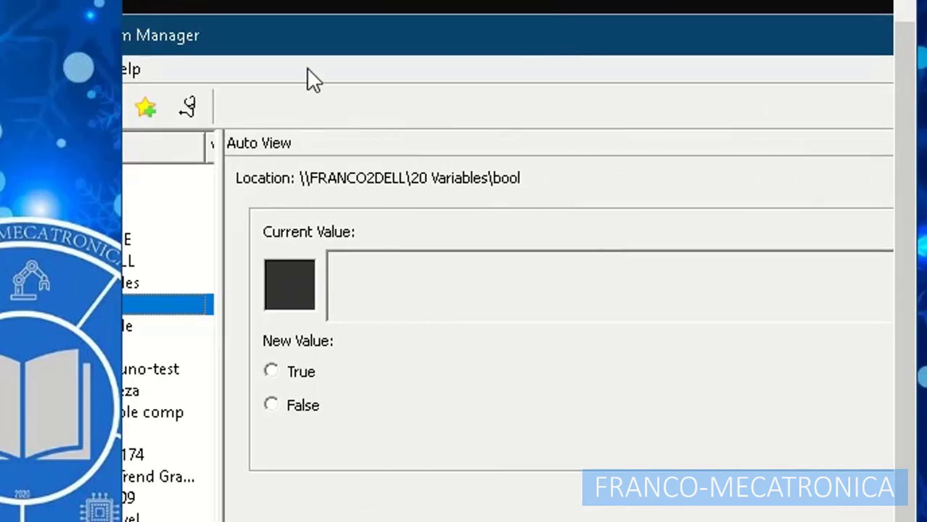
{"action": "left_click_drag", "start_coordinate": [343, 52], "coordinate": [437, 5]}
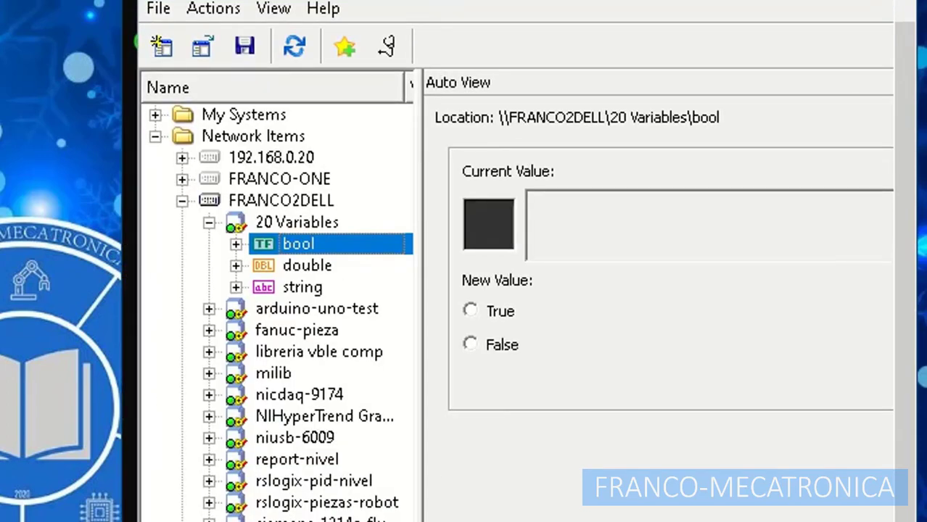
{"action": "scroll", "coordinate": [508, 290], "scroll_direction": "right", "scroll_amount": 5}
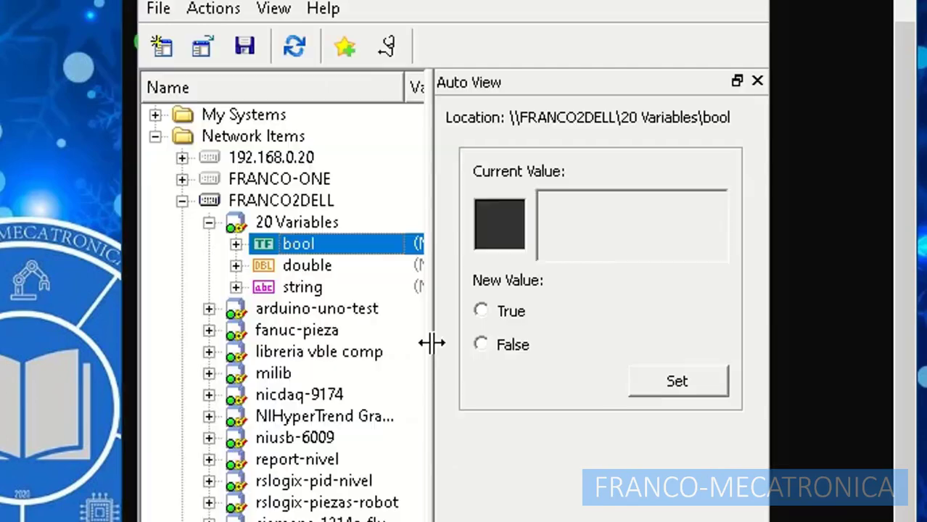
{"action": "left_click", "coordinate": [483, 310]}
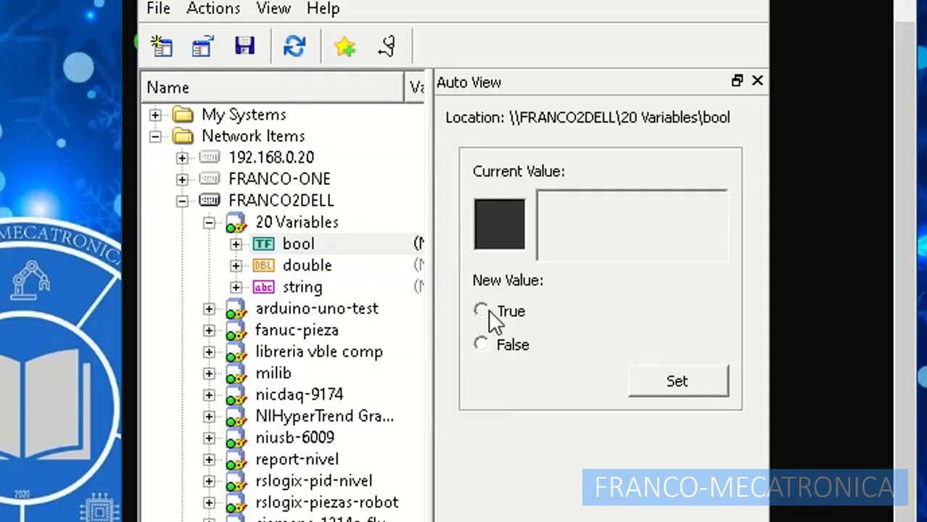
{"action": "left_click", "coordinate": [704, 380]}
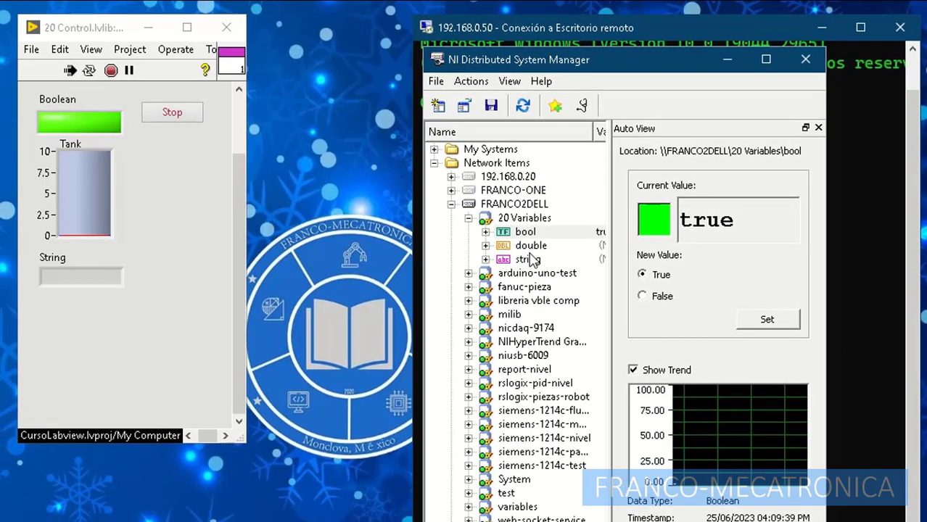
Step: Select the double variable in the 20 Variables library and set its value to 4
{"action": "left_click", "coordinate": [306, 265]}
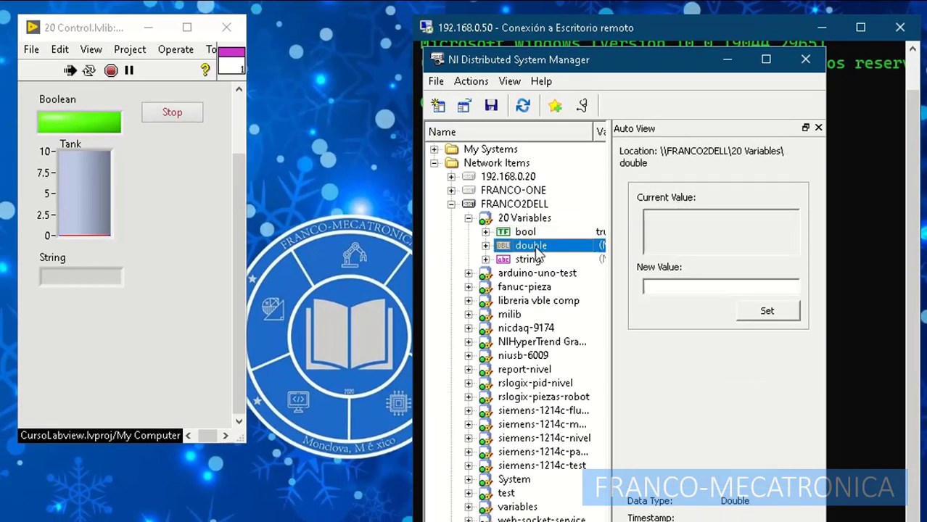
{"action": "left_click", "coordinate": [674, 288]}
{"action": "type", "text": "4"}
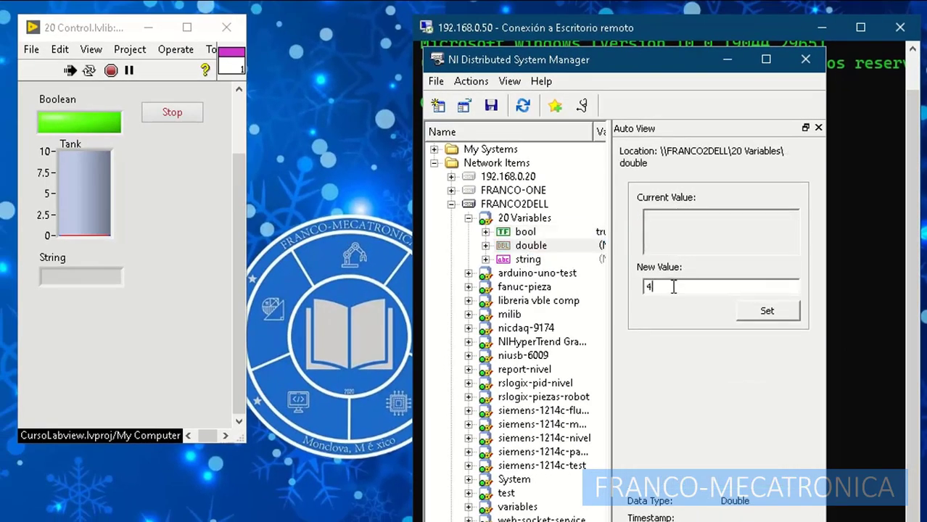
{"action": "type", "text": "56"}
{"action": "left_click_drag", "start_coordinate": [675, 290], "coordinate": [621, 289]}
{"action": "type", "text": "4"}
{"action": "left_click", "coordinate": [751, 310]}
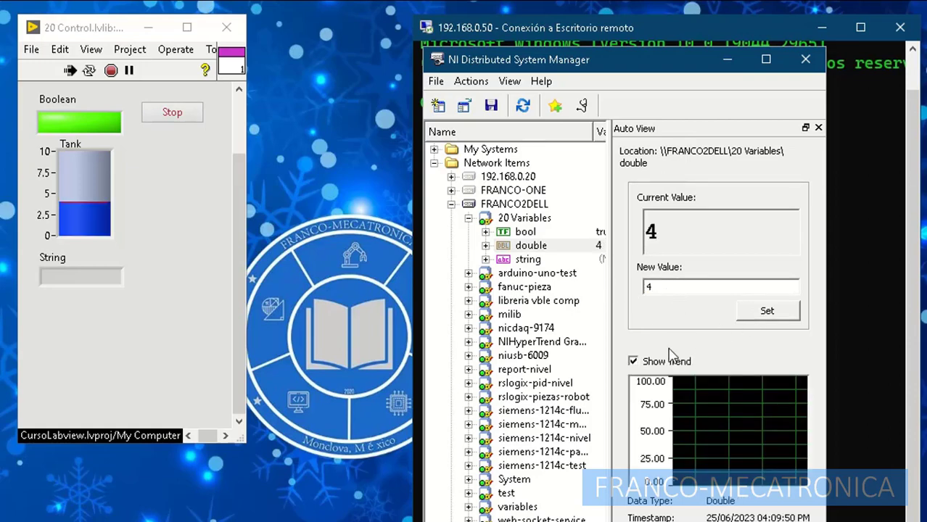
Step: Select the string variable in the 20 Variables library and set its value to sdfgsdfg
{"action": "left_click", "coordinate": [542, 259]}
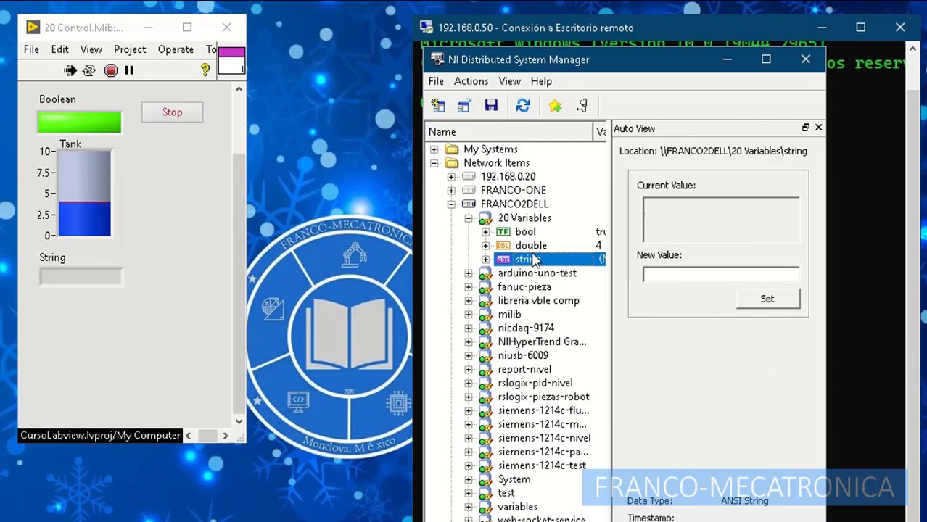
{"action": "left_click", "coordinate": [694, 274]}
{"action": "type", "text": "sdfg"}
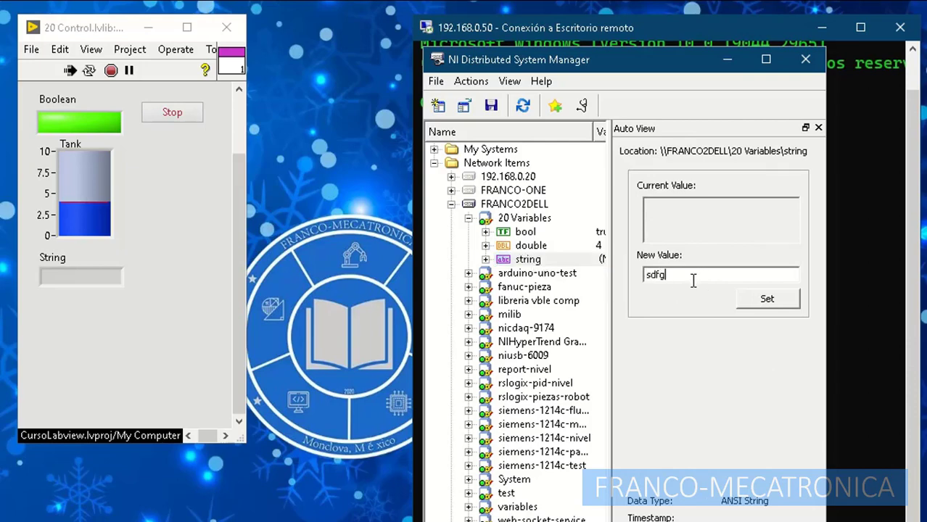
{"action": "type", "text": "sdfg"}
{"action": "left_click", "coordinate": [766, 299]}
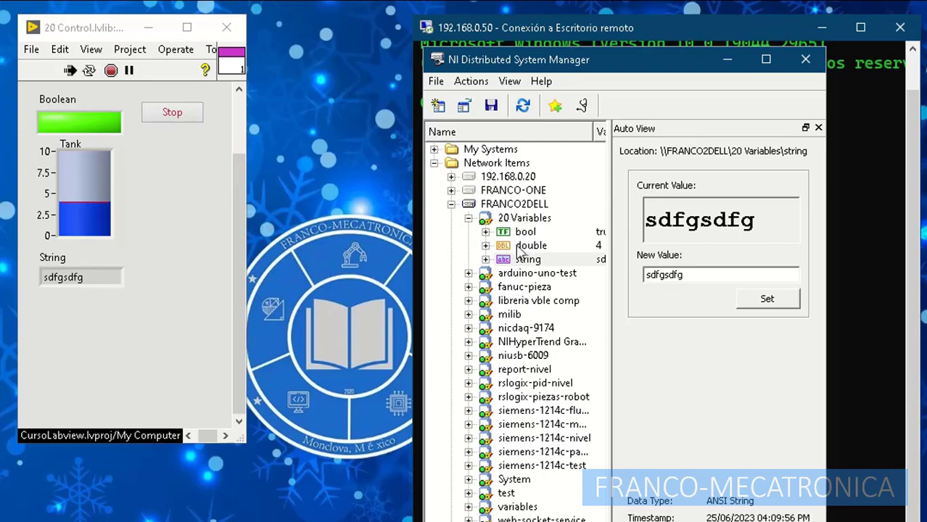
Step: Collapse and re-expand the 20 Variables library and try to open its bool variable in a separate window
{"action": "left_click", "coordinate": [469, 218]}
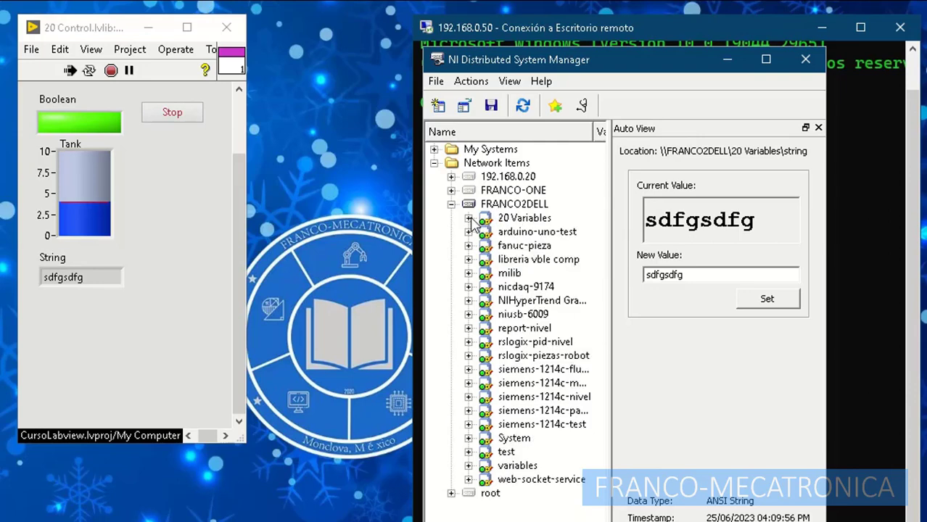
{"action": "left_click", "coordinate": [469, 219]}
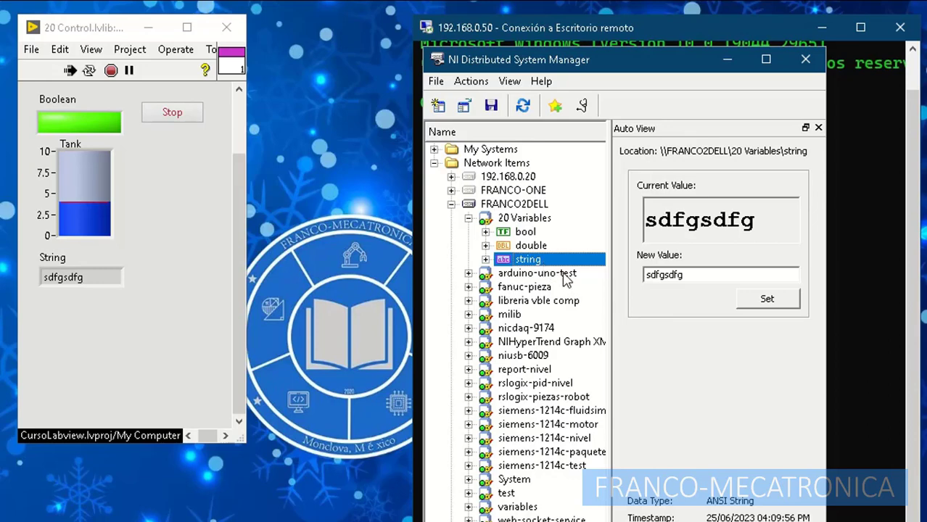
{"action": "left_click", "coordinate": [527, 247]}
{"action": "left_click", "coordinate": [526, 233]}
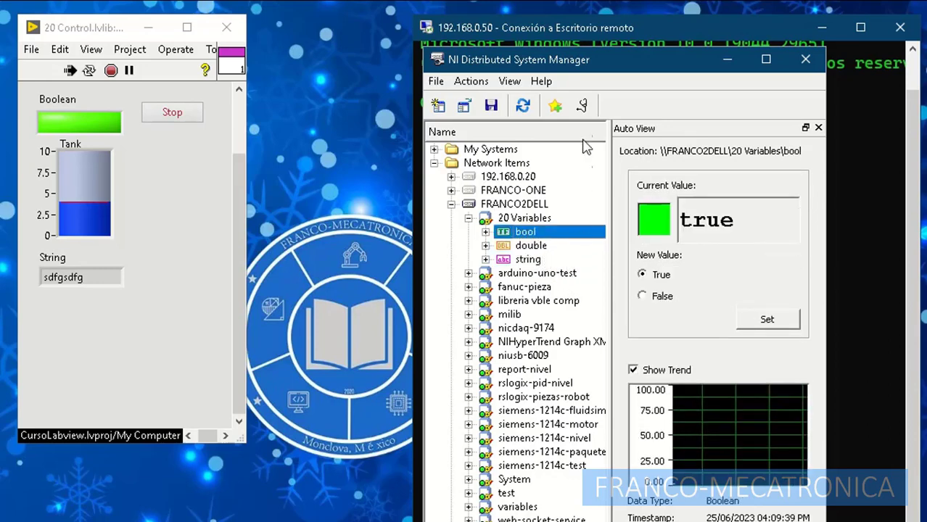
{"action": "left_click", "coordinate": [582, 106]}
{"action": "left_click", "coordinate": [750, 154]}
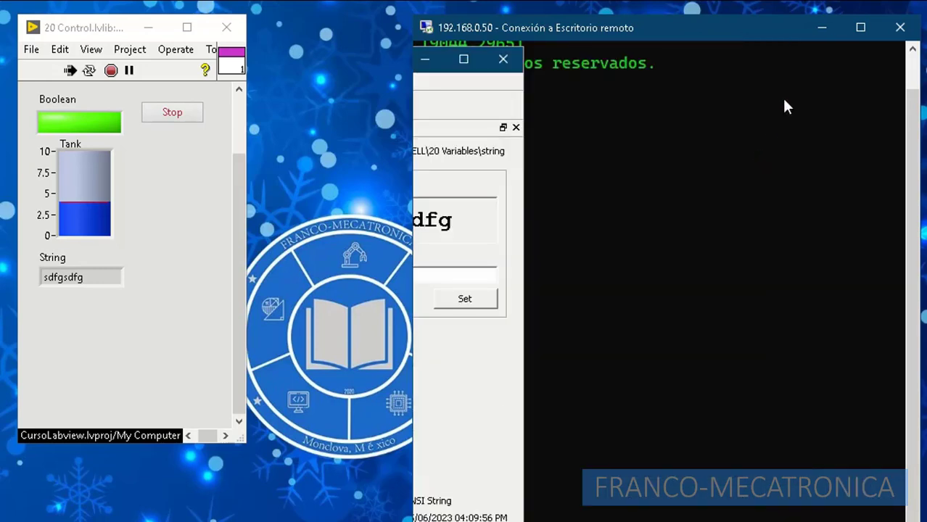
Step: Show the 192.168.0.50 remote session in full screen and keep the System Manager as a small window with free space beside it
{"action": "left_click", "coordinate": [859, 28]}
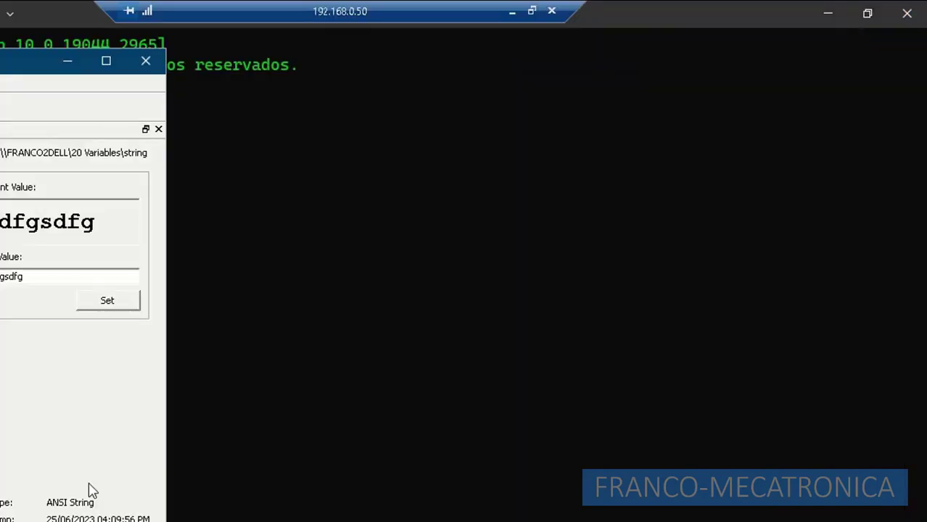
{"action": "left_click", "coordinate": [106, 61]}
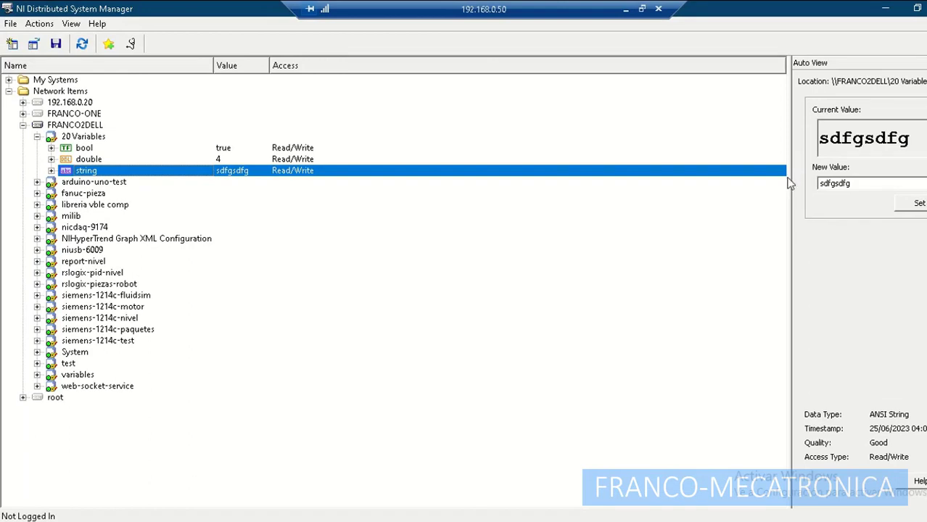
{"action": "left_click", "coordinate": [916, 8]}
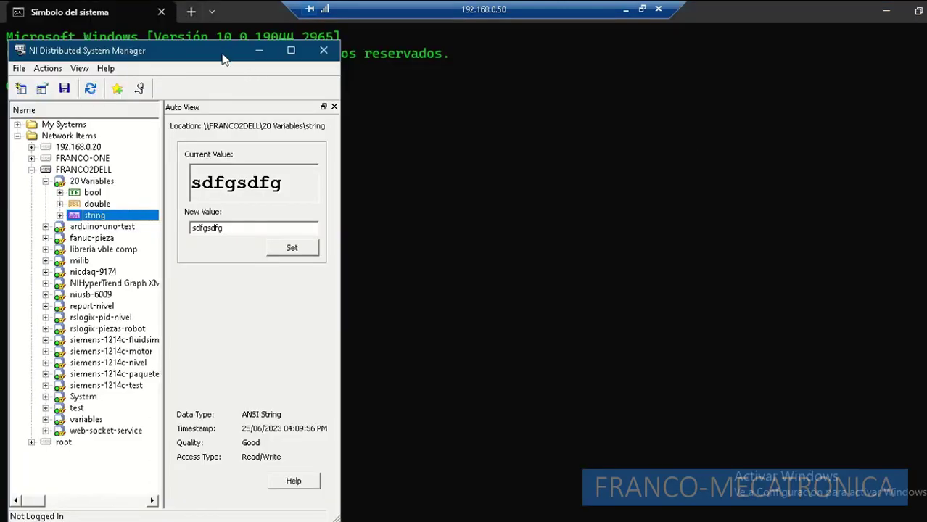
{"action": "left_click_drag", "start_coordinate": [225, 57], "coordinate": [234, 43]}
Step: Open the bool variable in its own separate window and place it beside the System Manager
{"action": "left_click", "coordinate": [114, 180]}
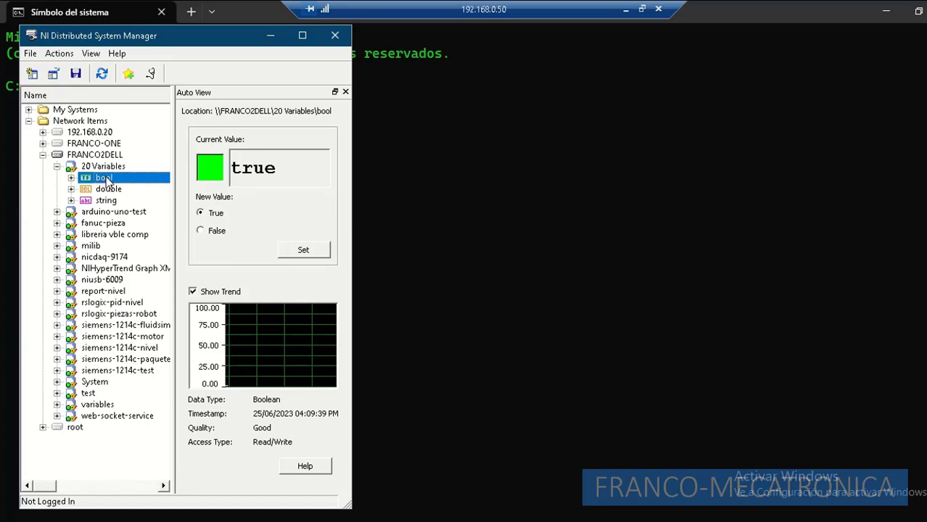
{"action": "left_click", "coordinate": [151, 74]}
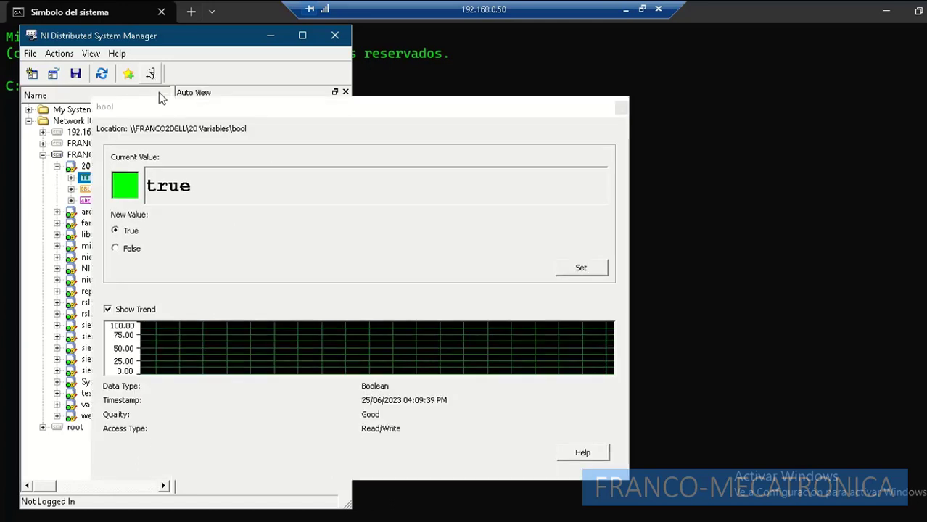
{"action": "left_click_drag", "start_coordinate": [209, 115], "coordinate": [481, 46]}
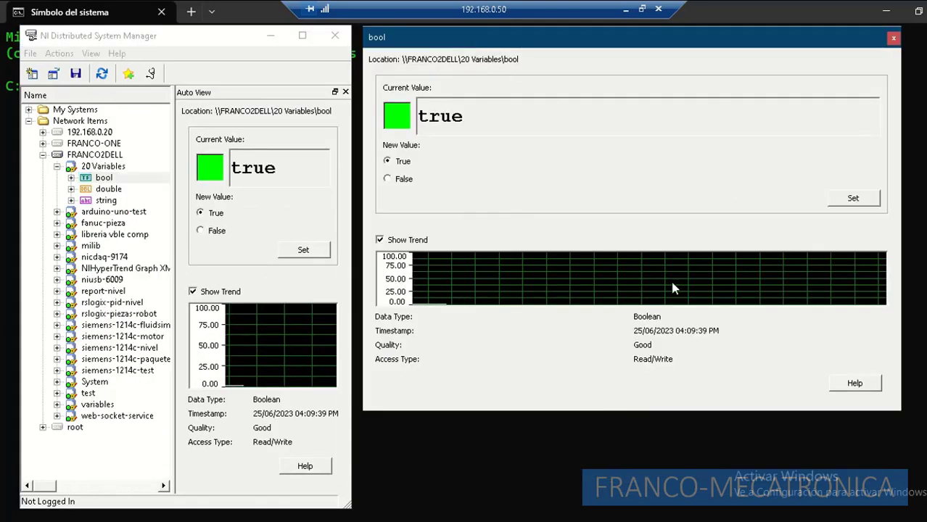
Step: In the separate bool window, set the variable to False and then back to True to record the changes in its trend
{"action": "left_click", "coordinate": [403, 180]}
{"action": "left_click", "coordinate": [855, 200]}
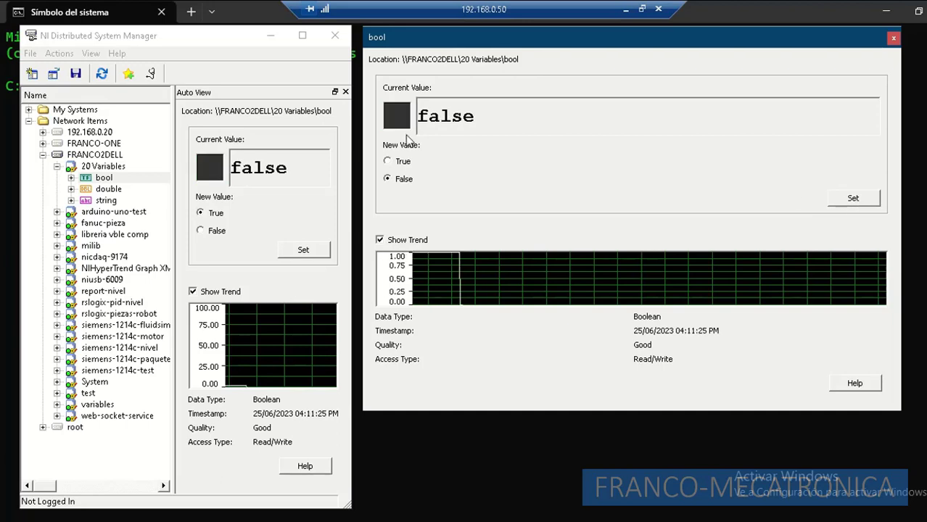
{"action": "left_click", "coordinate": [402, 162]}
{"action": "left_click", "coordinate": [874, 201]}
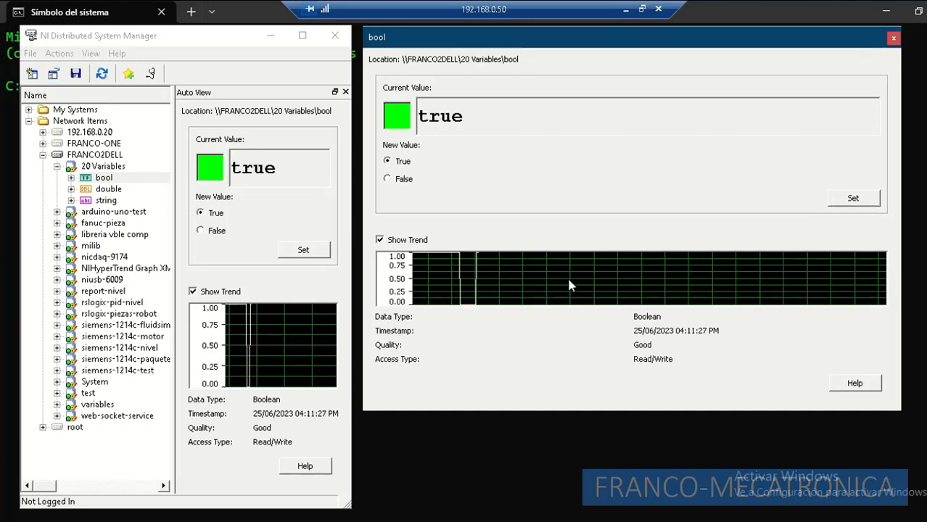
Step: Narrow the variable tree, open the double variable in its own window, and move that window off the System Manager
{"action": "left_click", "coordinate": [109, 200]}
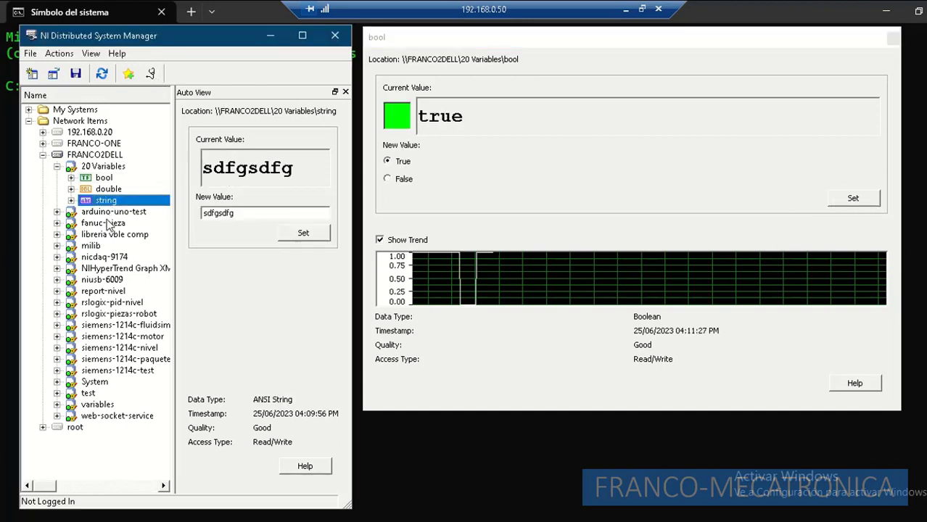
{"action": "left_click", "coordinate": [100, 235]}
{"action": "left_click", "coordinate": [101, 268]}
{"action": "left_click", "coordinate": [102, 313]}
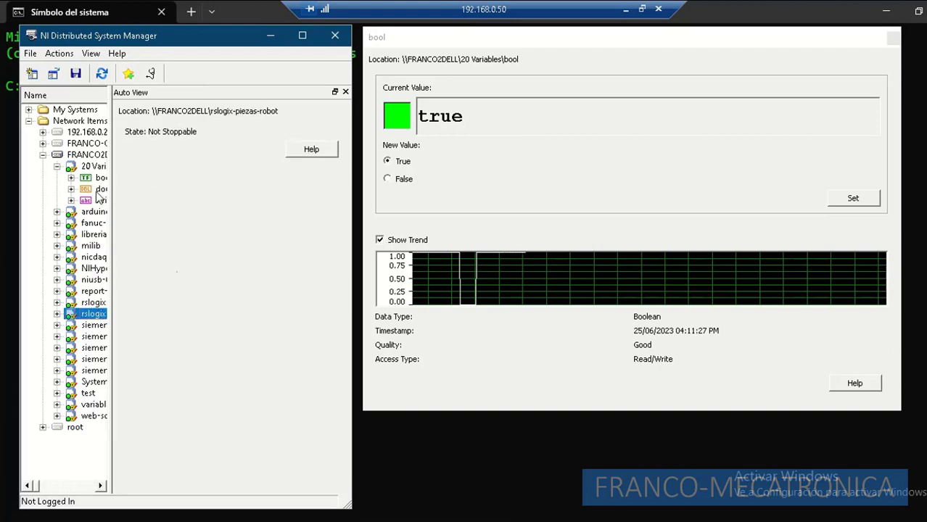
{"action": "left_click", "coordinate": [101, 189]}
{"action": "left_click", "coordinate": [150, 75]}
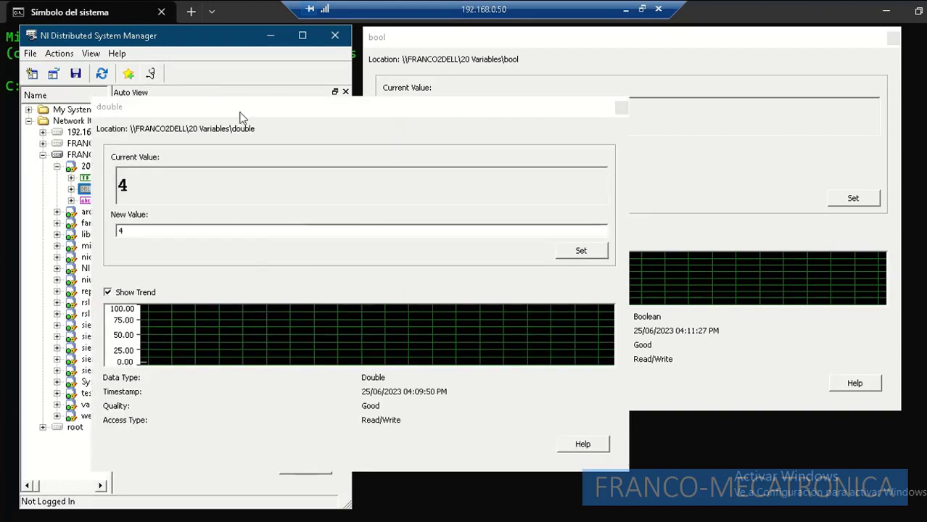
{"action": "left_click_drag", "start_coordinate": [253, 116], "coordinate": [515, 156]}
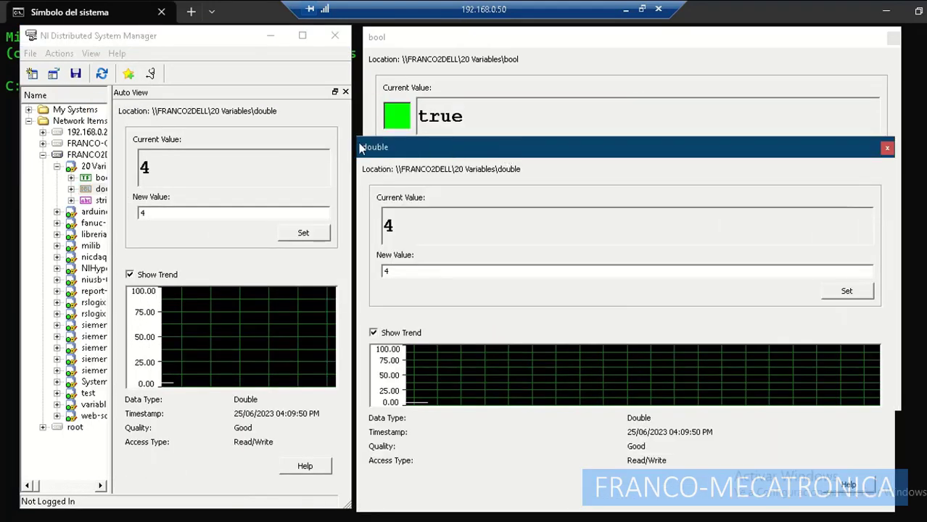
Step: Narrow the separate bool and double windows and arrange them side by side next to the System Manager
{"action": "left_click_drag", "start_coordinate": [353, 136], "coordinate": [632, 145]}
{"action": "left_click", "coordinate": [691, 85]}
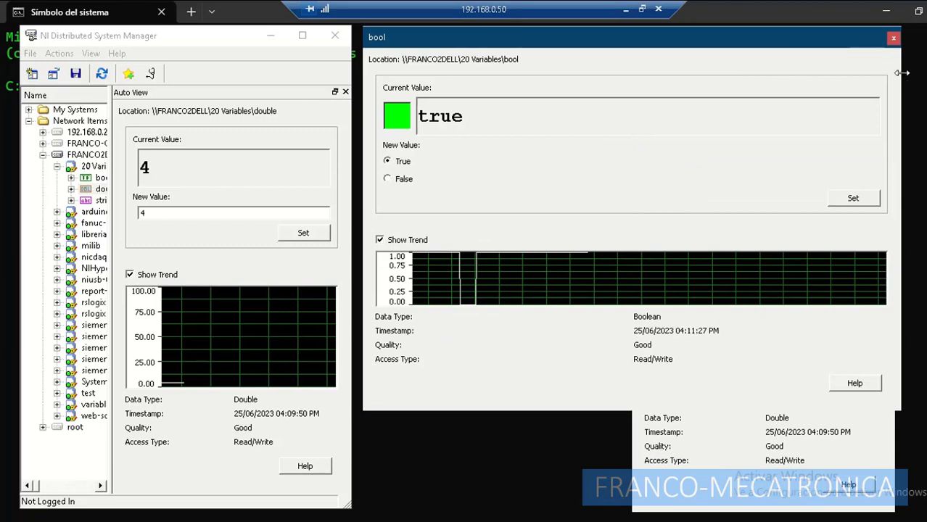
{"action": "left_click_drag", "start_coordinate": [900, 72], "coordinate": [544, 65]}
{"action": "left_click_drag", "start_coordinate": [725, 159], "coordinate": [658, 45]}
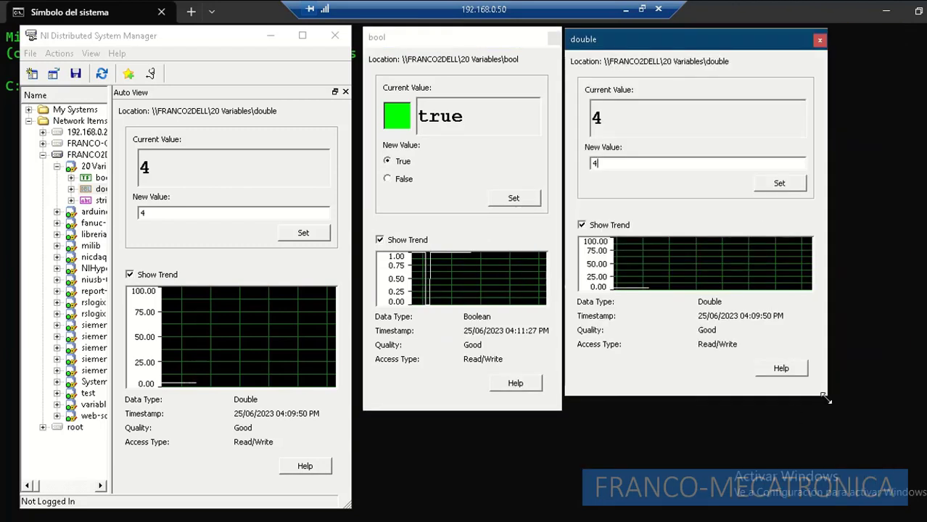
{"action": "left_click_drag", "start_coordinate": [825, 397], "coordinate": [759, 412]}
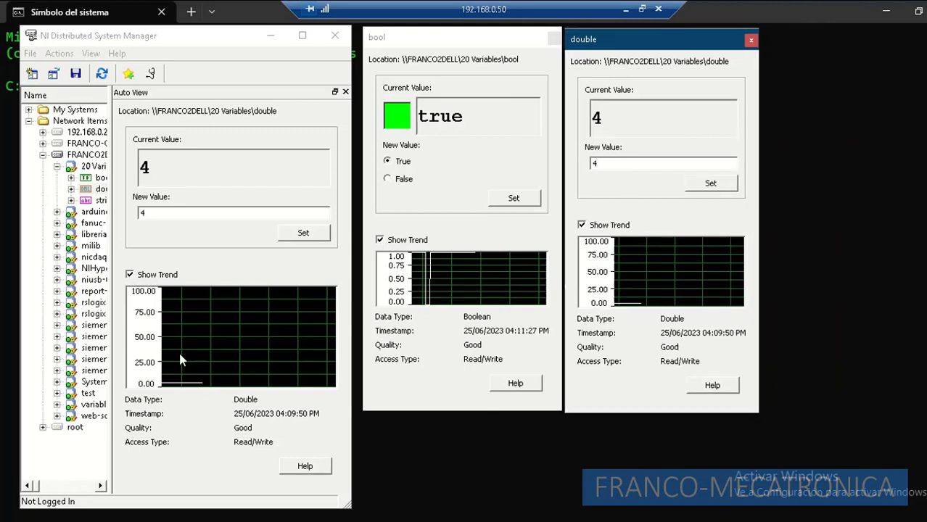
Step: Align the separate double window with the bool window and set the bool variable to False
{"action": "left_click_drag", "start_coordinate": [609, 44], "coordinate": [608, 42]}
{"action": "left_click", "coordinate": [388, 179]}
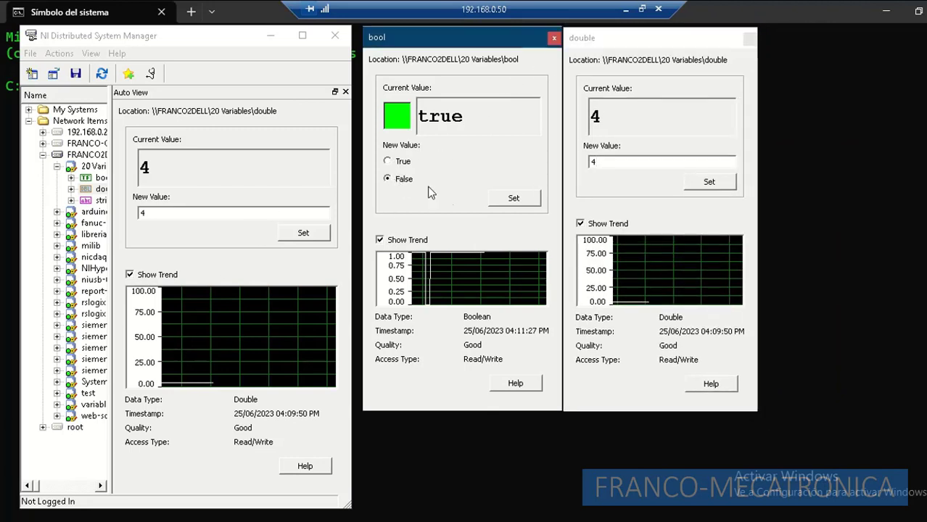
{"action": "left_click", "coordinate": [529, 199]}
Step: Write 234 and then 2 to the double variable, and set the bool variable back to True
{"action": "left_click_drag", "start_coordinate": [650, 160], "coordinate": [586, 163]}
{"action": "type", "text": "234"}
{"action": "left_click", "coordinate": [688, 189]}
{"action": "type", "text": "2"}
{"action": "left_click", "coordinate": [687, 184]}
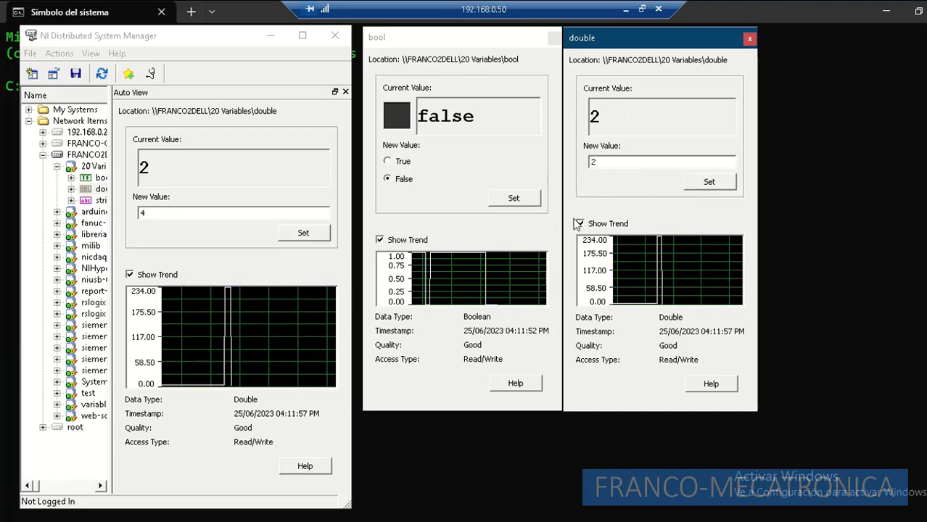
{"action": "left_click", "coordinate": [512, 201]}
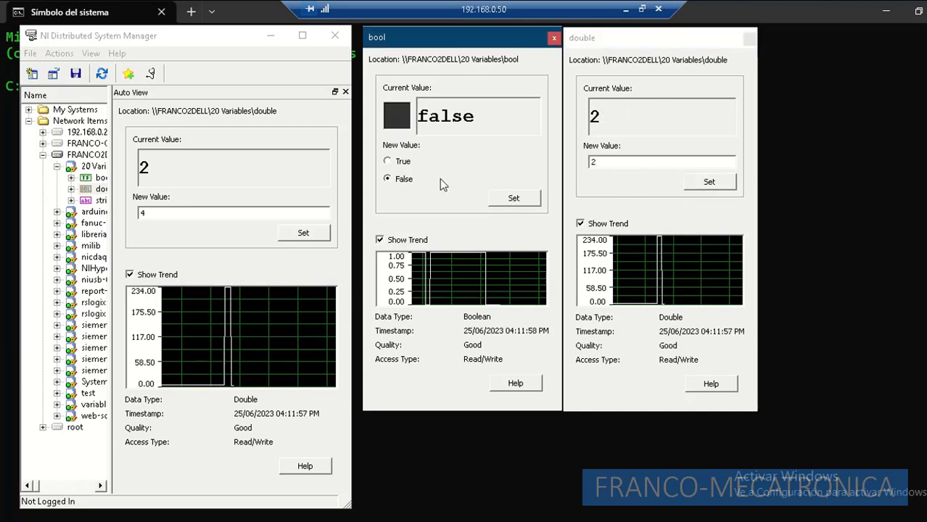
{"action": "left_click", "coordinate": [519, 203]}
Step: Open the string variable in its own compact window beside the double window, and shorten the double window
{"action": "left_click", "coordinate": [97, 201]}
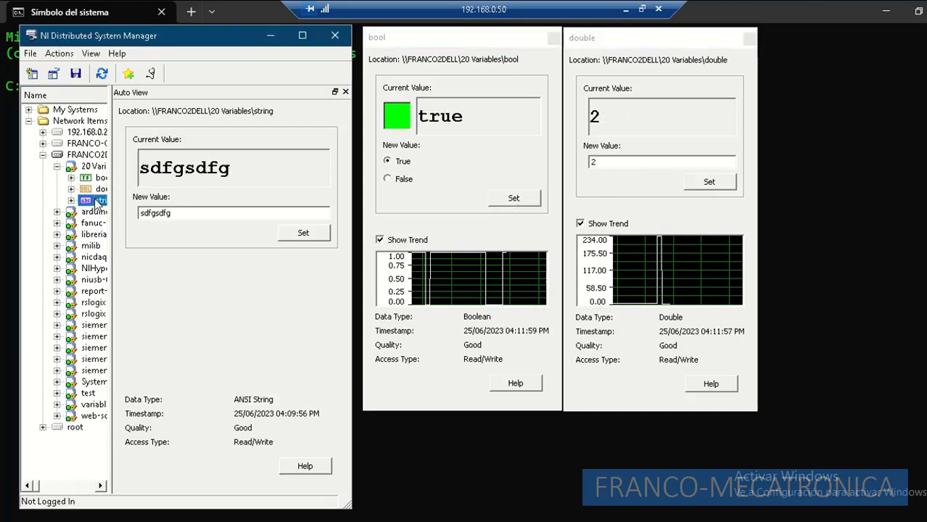
{"action": "left_click", "coordinate": [334, 91]}
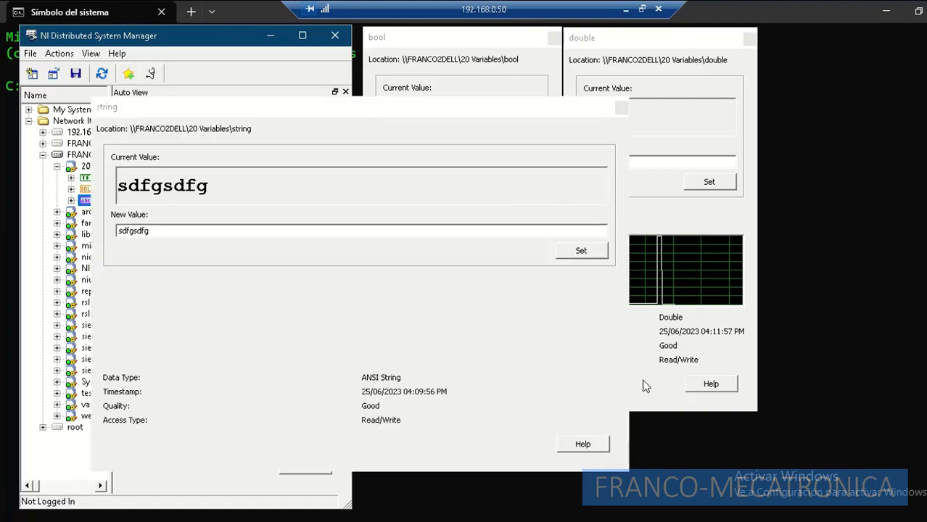
{"action": "left_click_drag", "start_coordinate": [629, 451], "coordinate": [127, 406]}
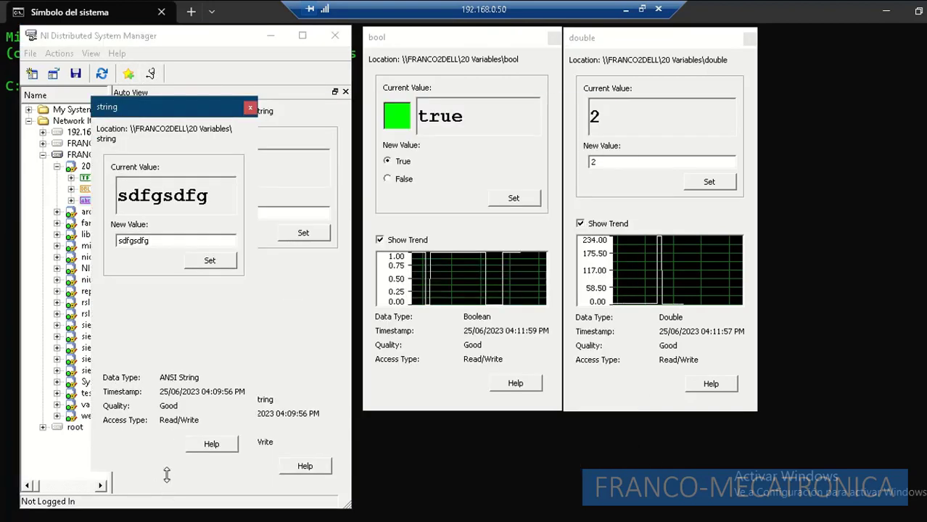
{"action": "left_click_drag", "start_coordinate": [167, 475], "coordinate": [174, 345]}
{"action": "left_click_drag", "start_coordinate": [190, 107], "coordinate": [870, 45]}
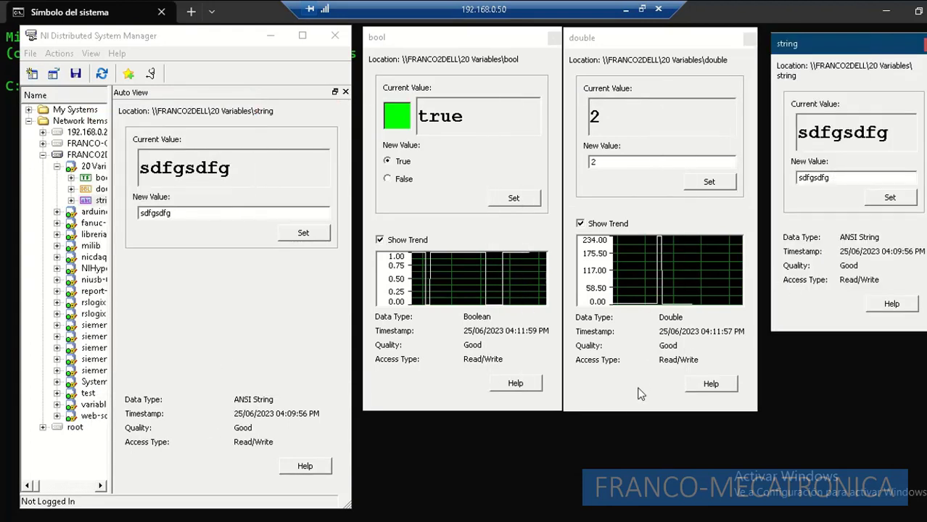
{"action": "left_click_drag", "start_coordinate": [639, 413], "coordinate": [639, 396]}
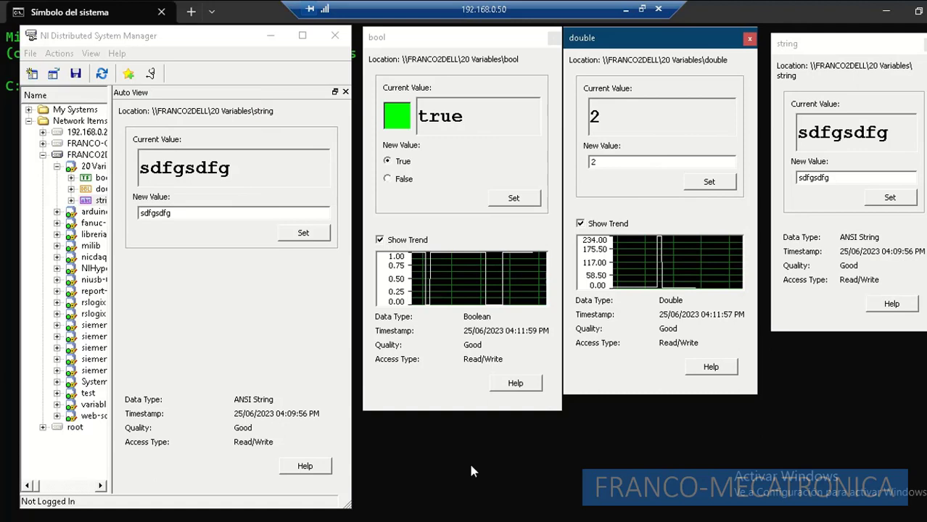
{"action": "left_click", "coordinate": [457, 412]}
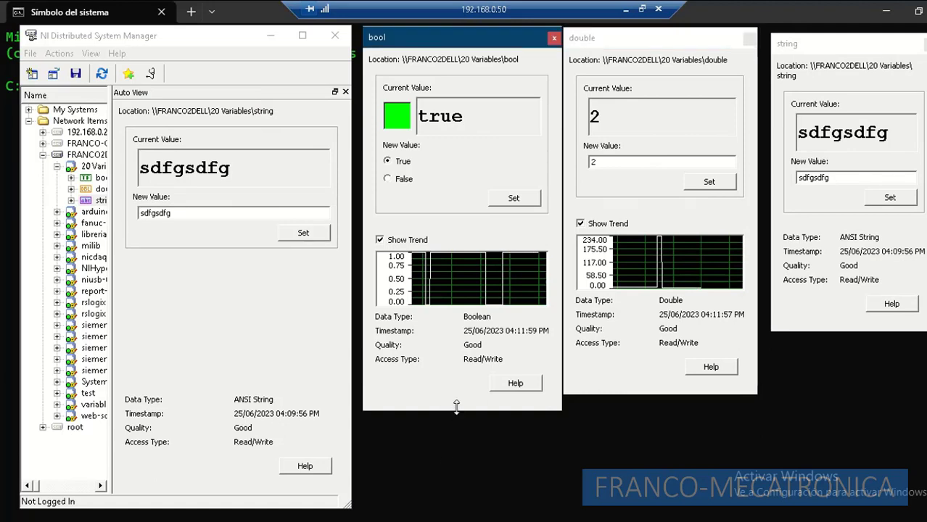
Step: Write 5.567 to the double variable from its separate window
{"action": "left_click", "coordinate": [697, 182]}
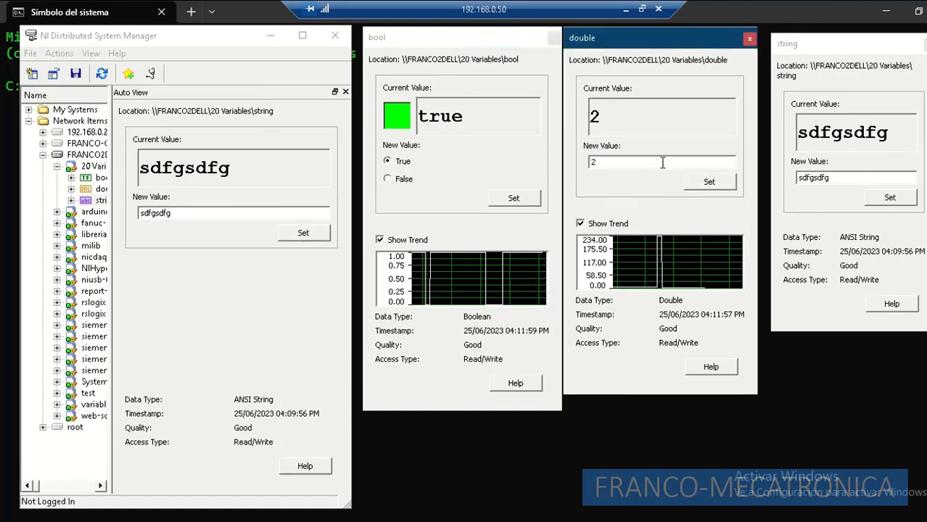
{"action": "left_click_drag", "start_coordinate": [661, 162], "coordinate": [526, 161]}
{"action": "type", "text": "5-"}
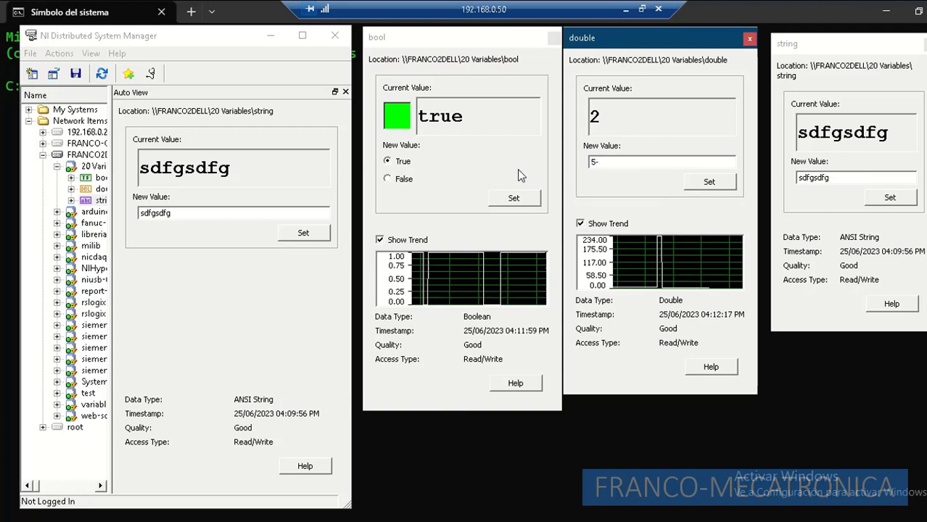
{"action": "type", "text": ".567"}
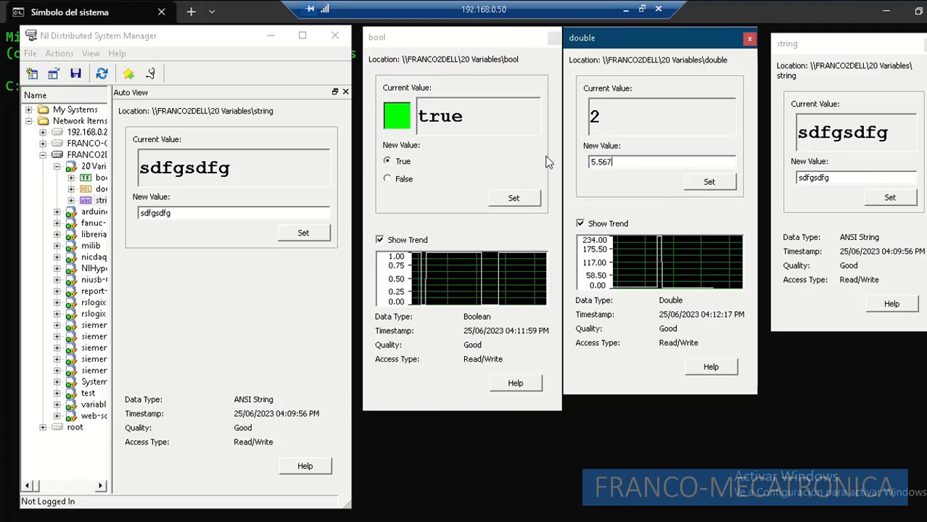
{"action": "left_click", "coordinate": [709, 182]}
Step: Write 1234 to the string variable from its separate window
{"action": "double_click", "coordinate": [878, 174]}
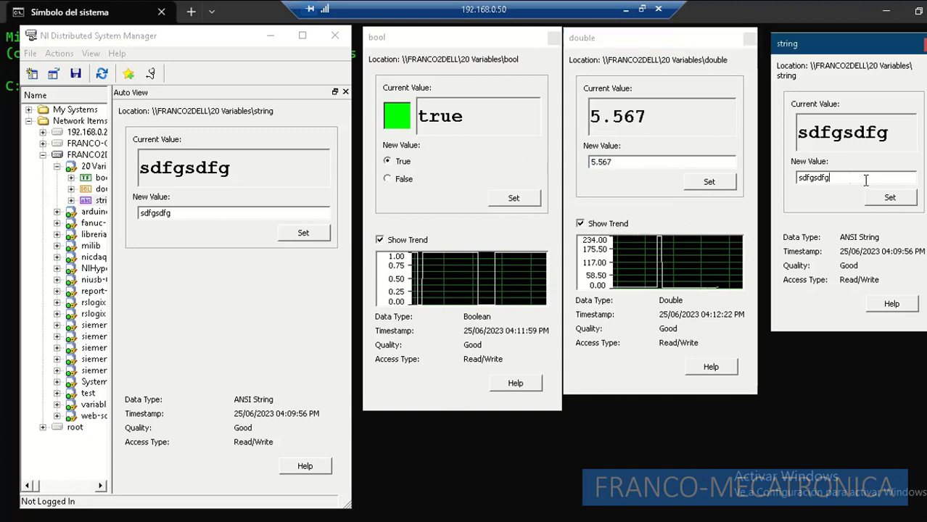
{"action": "type", "text": "1234"}
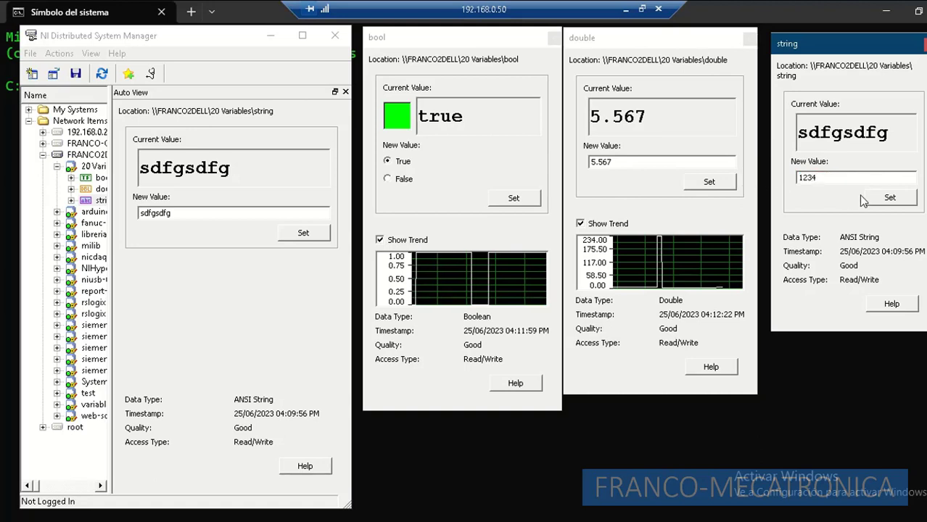
{"action": "left_click", "coordinate": [889, 198]}
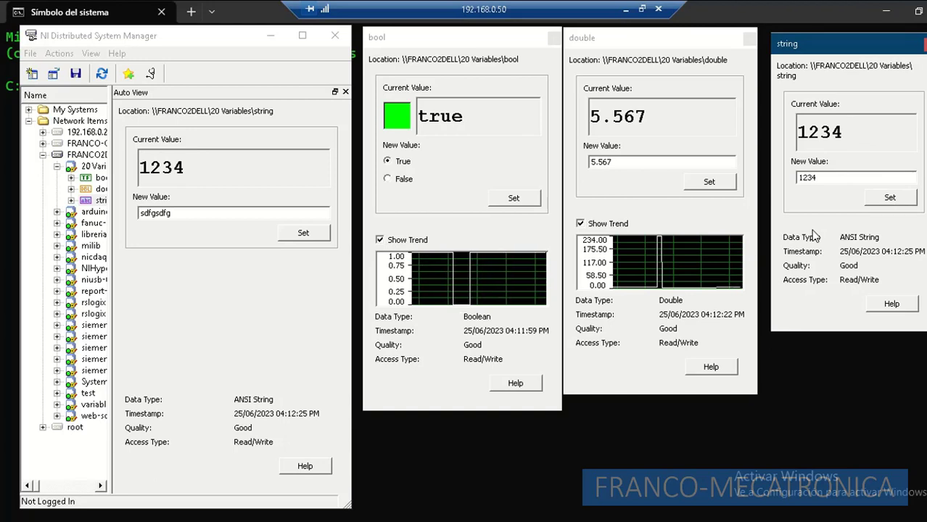
Step: Open the Alias Manager to examine the listed aliases and addresses, and close it
{"action": "left_click", "coordinate": [147, 52]}
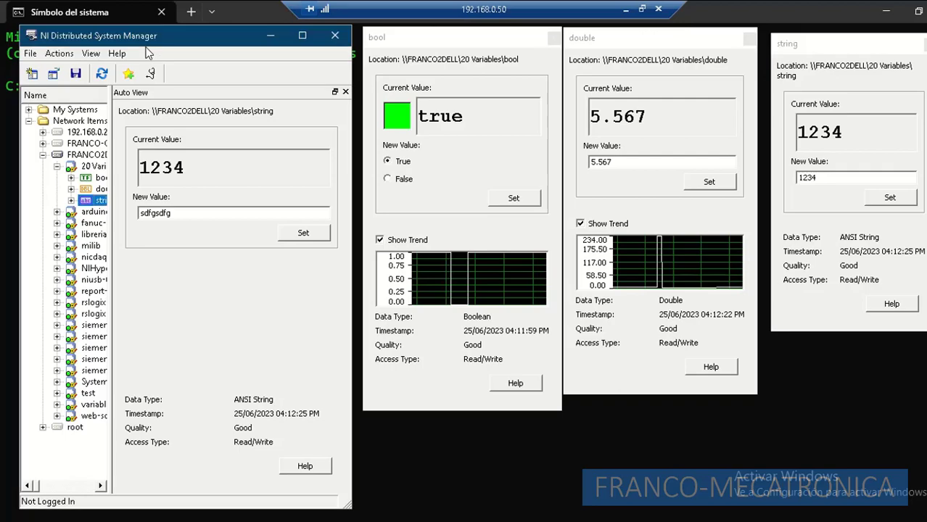
{"action": "left_click", "coordinate": [58, 54]}
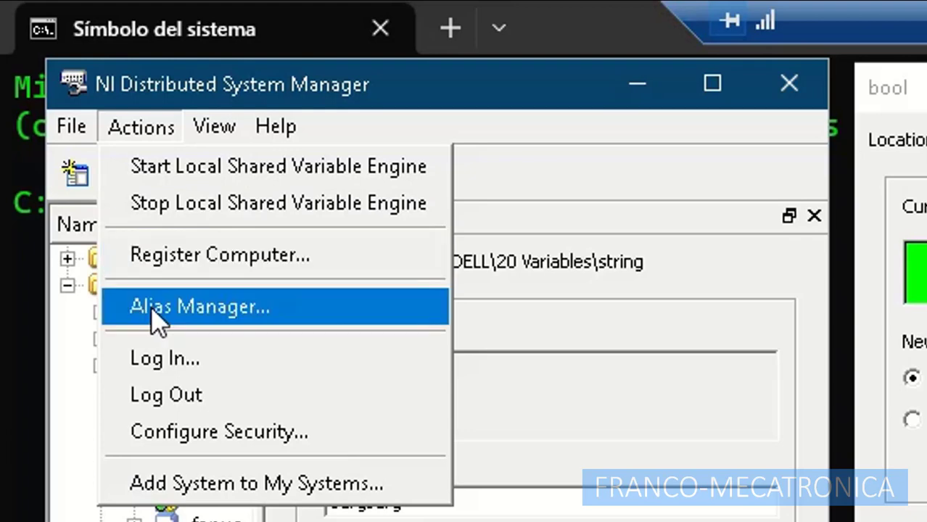
{"action": "left_click", "coordinate": [207, 305]}
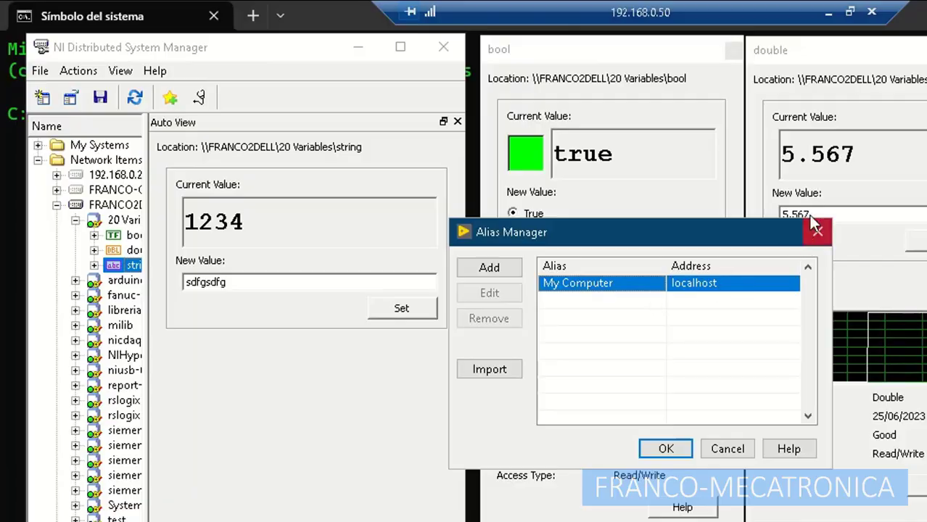
{"action": "left_click", "coordinate": [817, 231]}
Step: Examine the System Manager's General and Web Services settings, including the Add System dialog, and close them without changes
{"action": "left_click", "coordinate": [78, 70]}
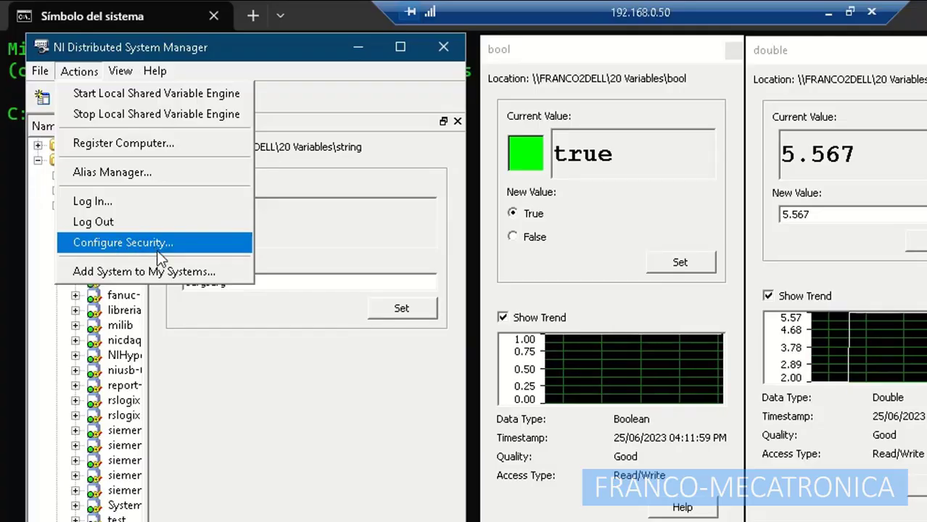
{"action": "mouse_move", "coordinate": [41, 73]}
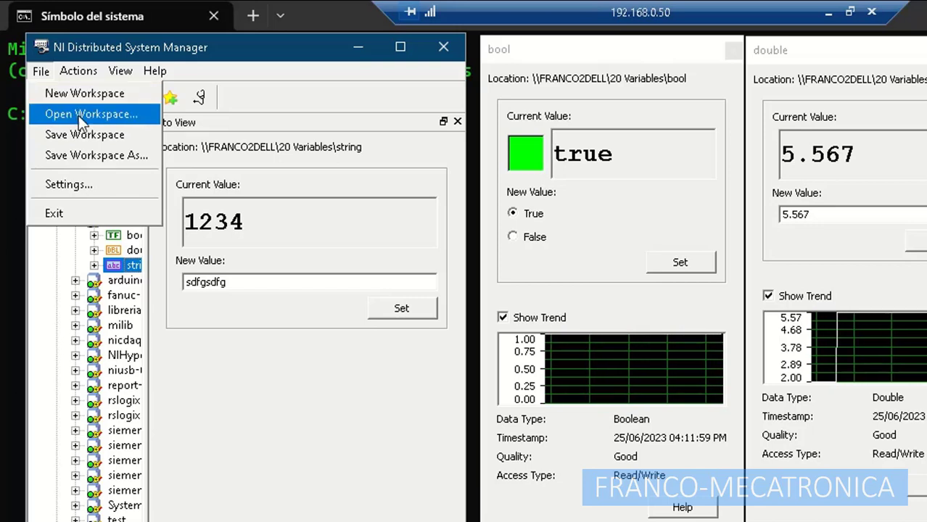
{"action": "left_click", "coordinate": [75, 187]}
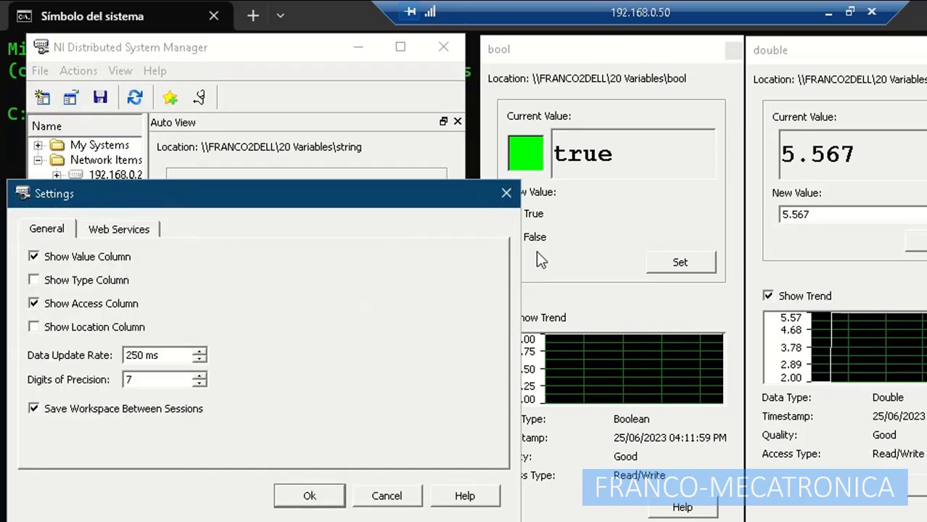
{"action": "left_click", "coordinate": [119, 231]}
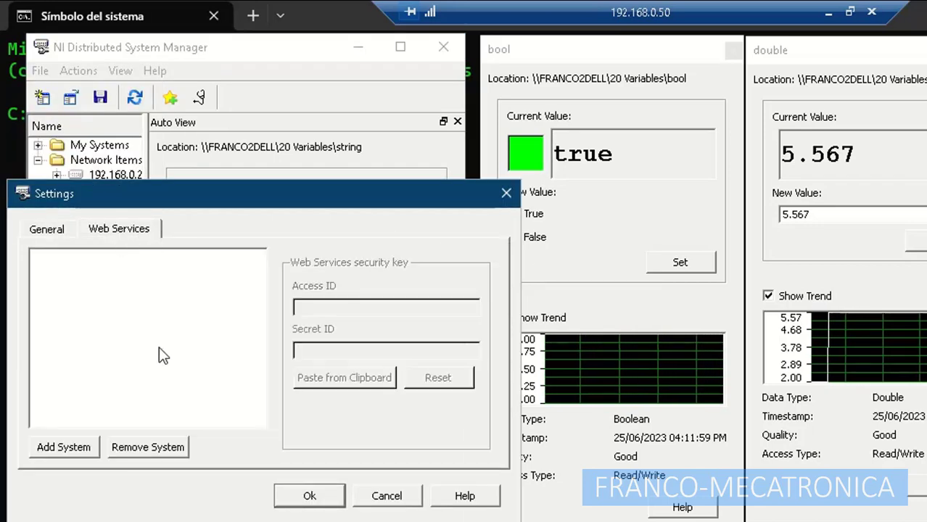
{"action": "left_click", "coordinate": [52, 231]}
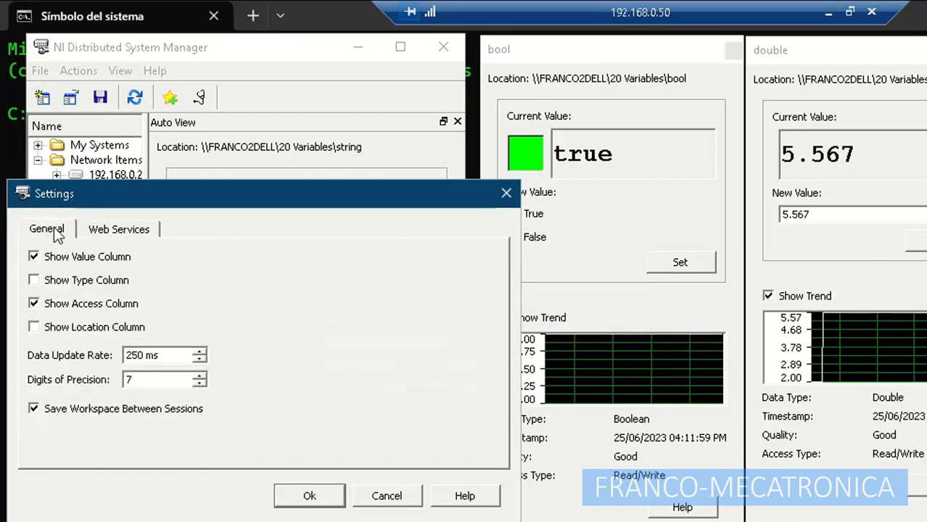
{"action": "left_click", "coordinate": [109, 230]}
{"action": "left_click", "coordinate": [76, 444]}
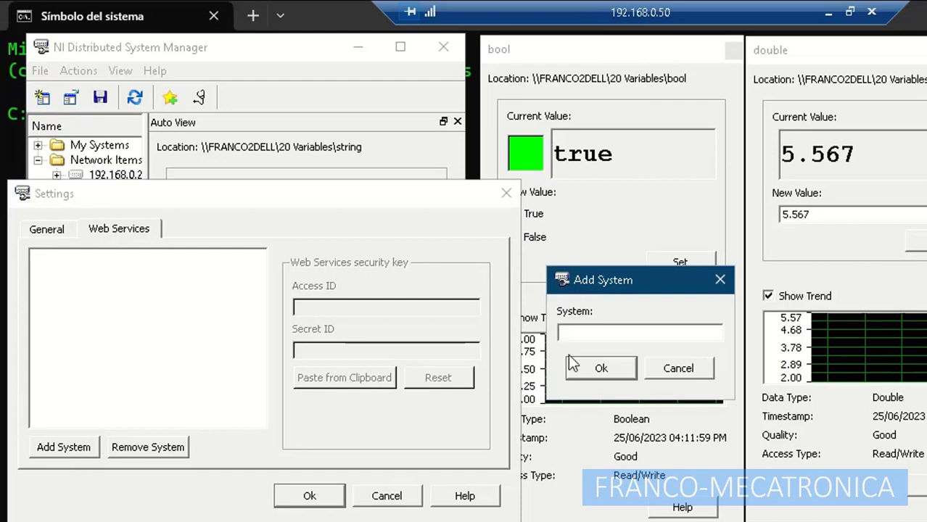
{"action": "left_click", "coordinate": [676, 366]}
{"action": "left_click", "coordinate": [506, 193]}
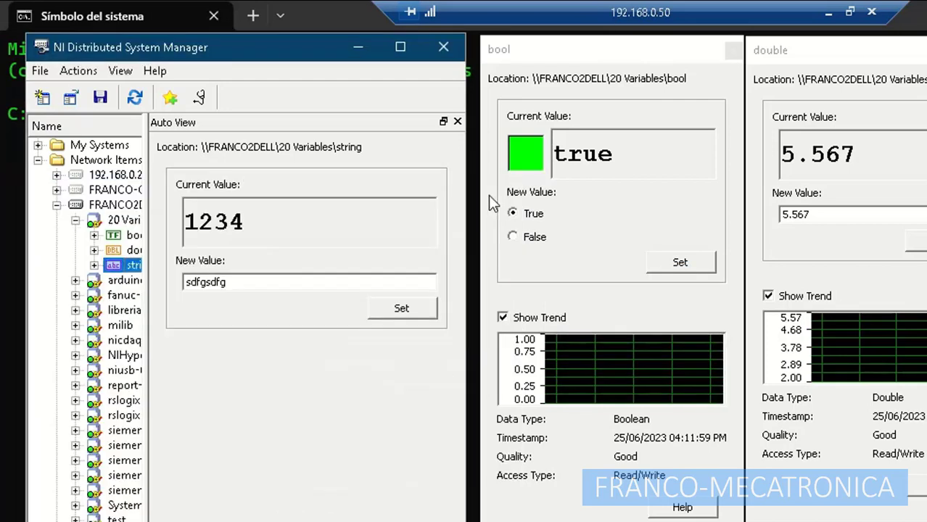
Step: Close the separate variable windows and the NI Distributed System Manager in the remote session
{"action": "left_click", "coordinate": [127, 73]}
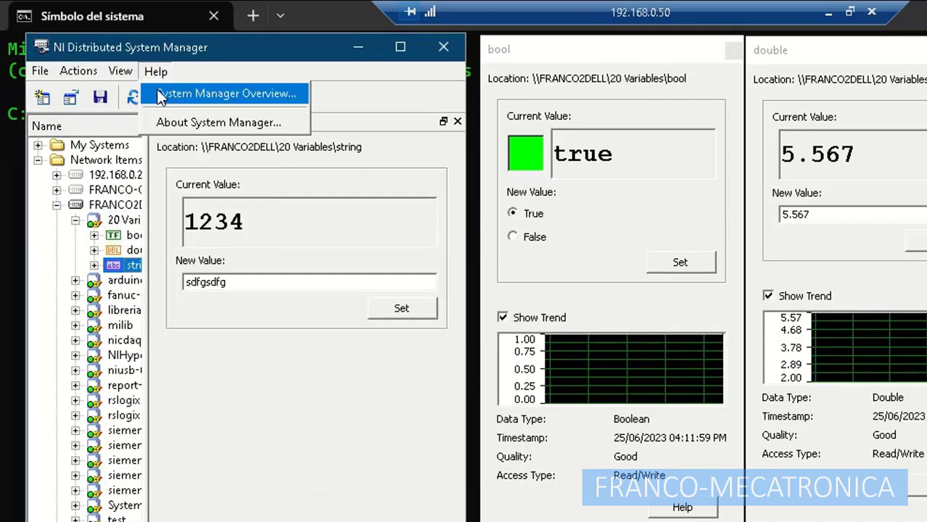
{"action": "left_click", "coordinate": [160, 184]}
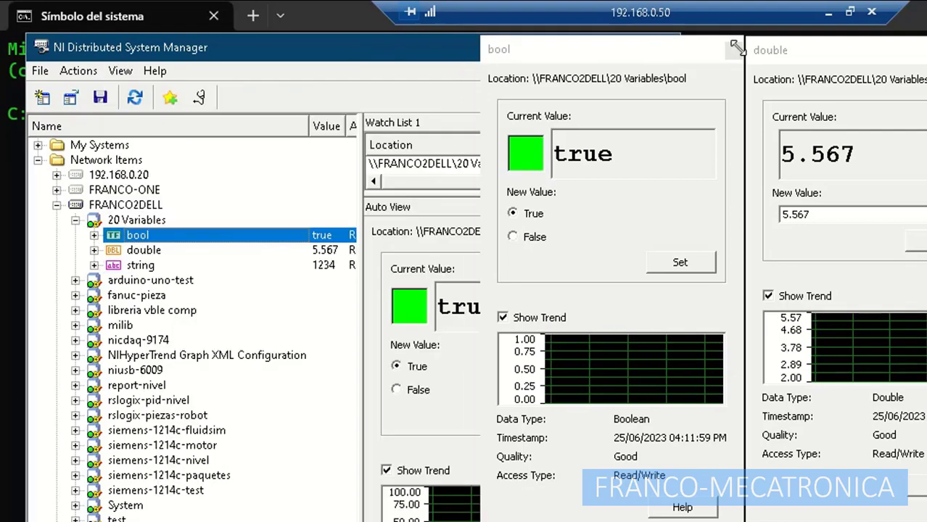
{"action": "left_click", "coordinate": [733, 49]}
{"action": "left_click", "coordinate": [926, 50]}
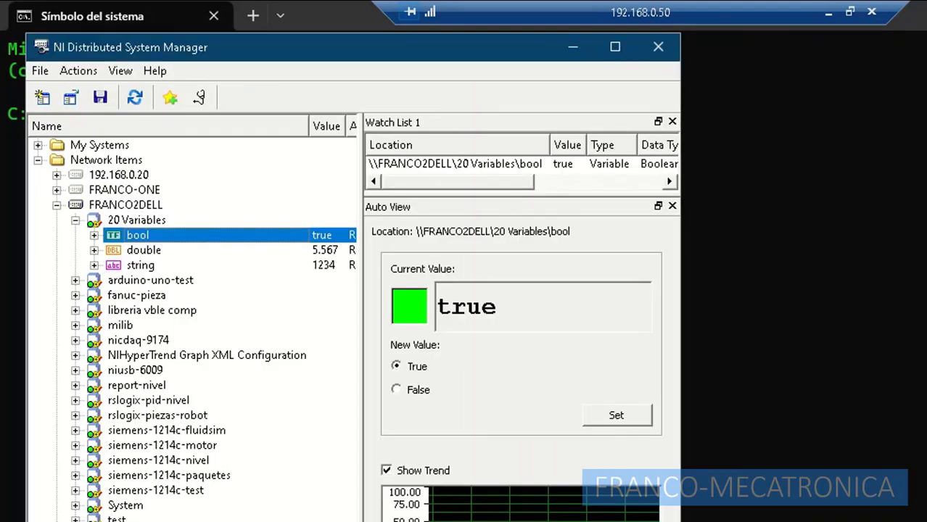
{"action": "left_click", "coordinate": [926, 250]}
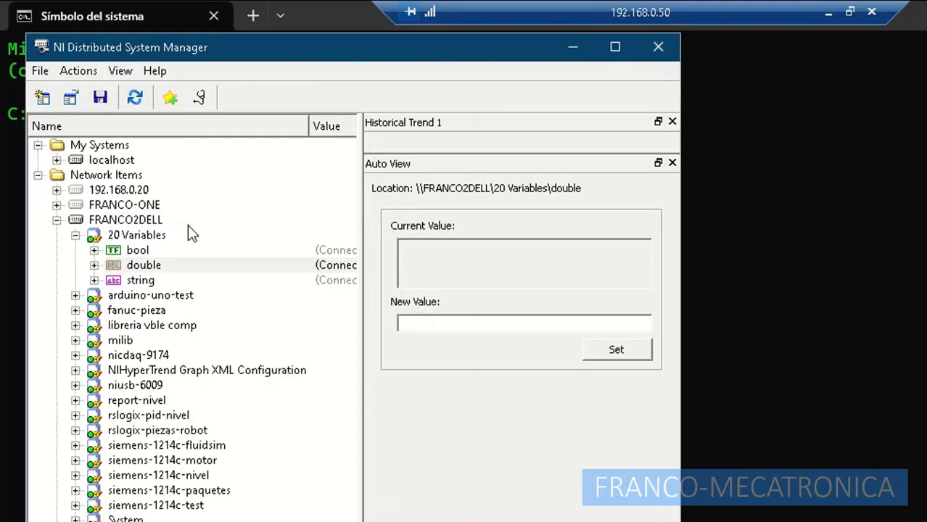
{"action": "left_click", "coordinate": [659, 47]}
Step: Reduce the full-screen remote desktop session to a window, and stop and close the local VI with the tank display
{"action": "left_click", "coordinate": [850, 12]}
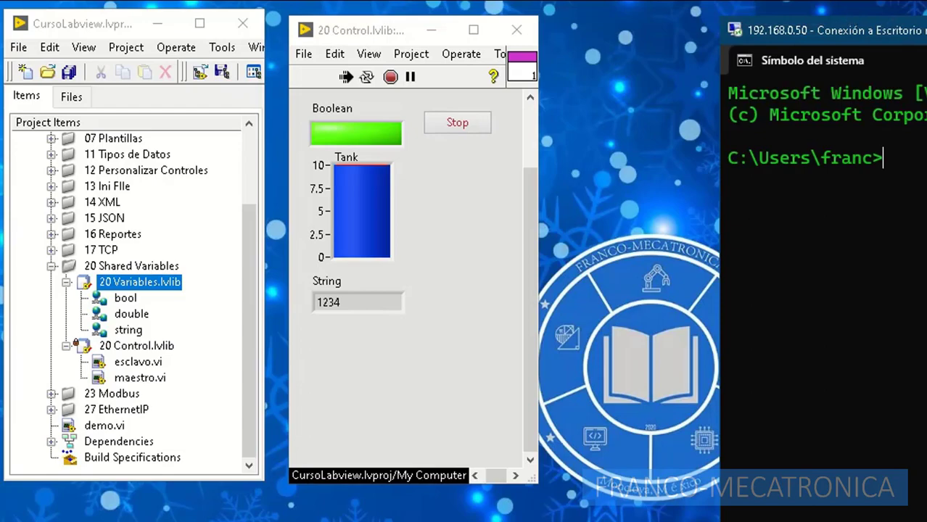
{"action": "left_click", "coordinate": [421, 203]}
{"action": "left_click", "coordinate": [457, 123]}
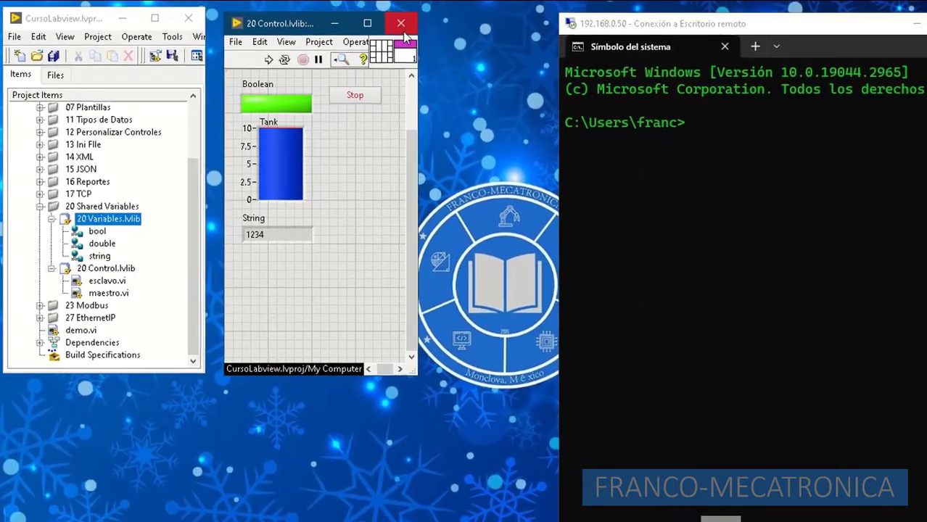
{"action": "left_click", "coordinate": [403, 26]}
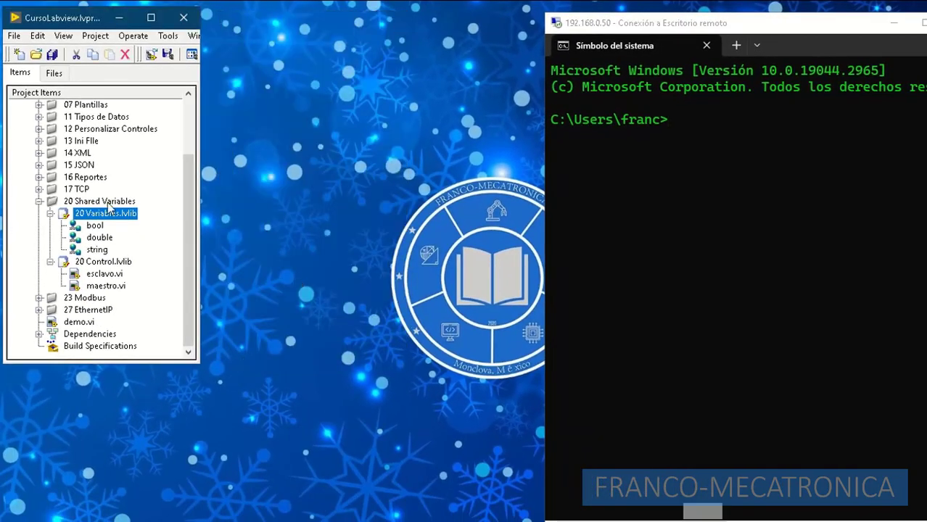
Step: Collapse 20 Variables.lvlib, 20 Control.lvlib and the 20 Shared Variables folder in the LabVIEW project tree
{"action": "left_click", "coordinate": [50, 213]}
{"action": "left_click", "coordinate": [50, 225]}
{"action": "left_click", "coordinate": [39, 201]}
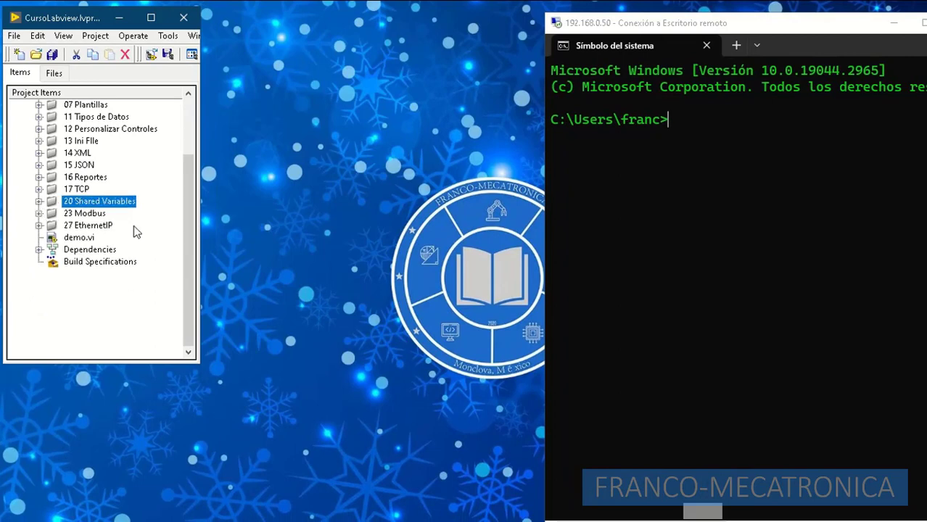
{"action": "scroll", "coordinate": [134, 227], "scroll_direction": "up", "scroll_amount": 2}
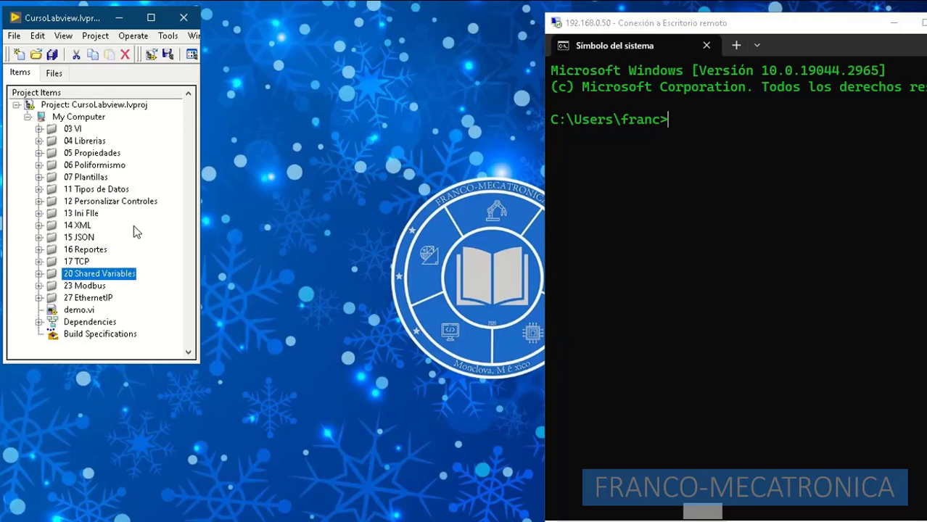